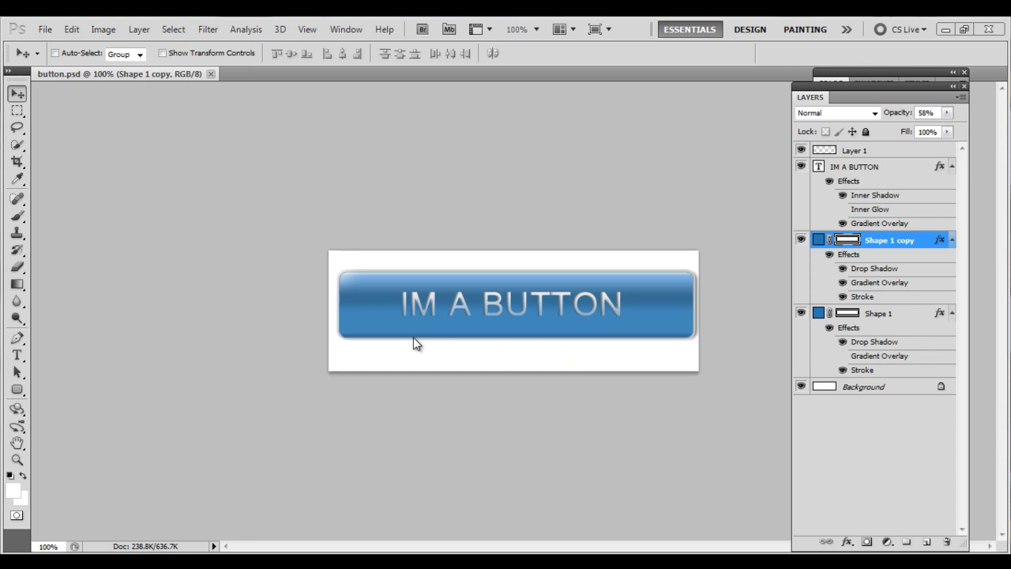
Close the finished button and start a new 500 × 500 pixel document with a white background.
left_click(210, 74)
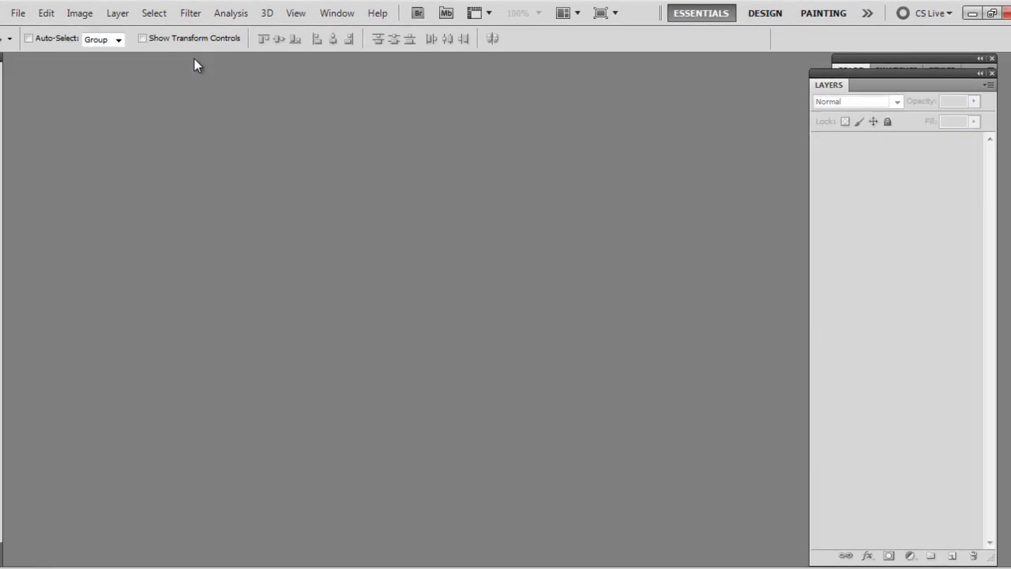
left_click(26, 16)
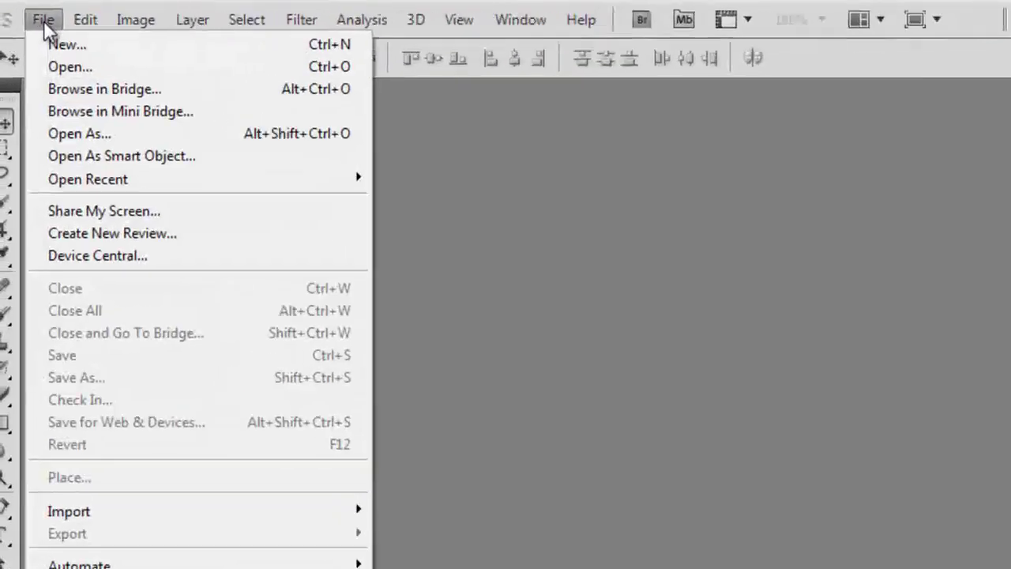
left_click(130, 48)
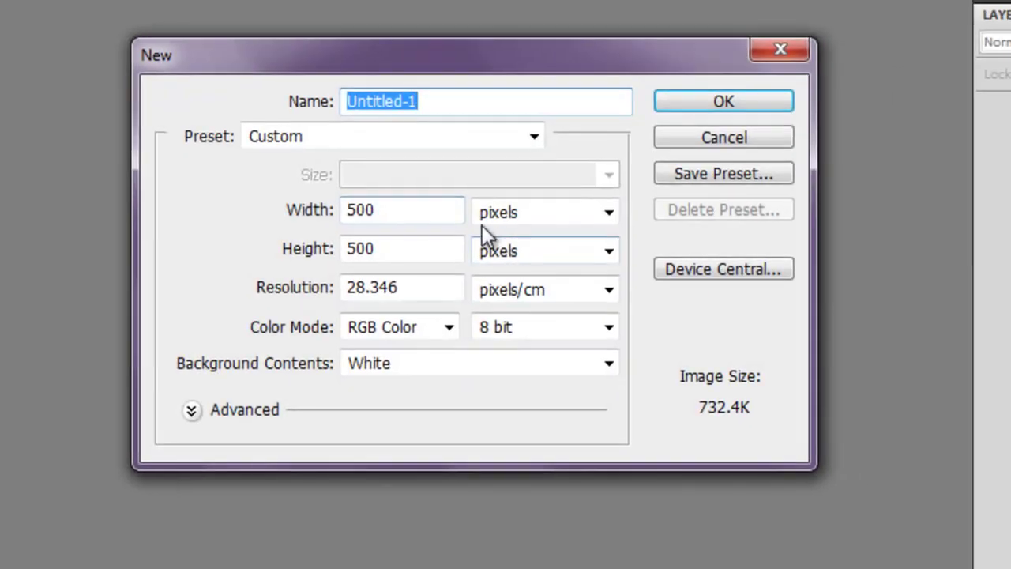
left_click(443, 208)
left_click_drag(444, 209, 181, 208)
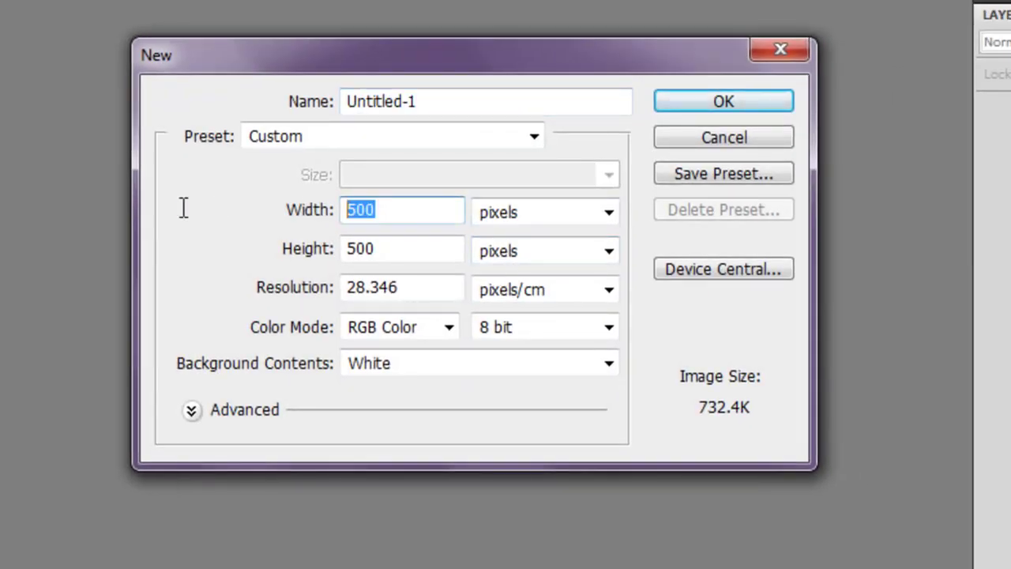
double_click(419, 252)
left_click(562, 211)
left_click(574, 254)
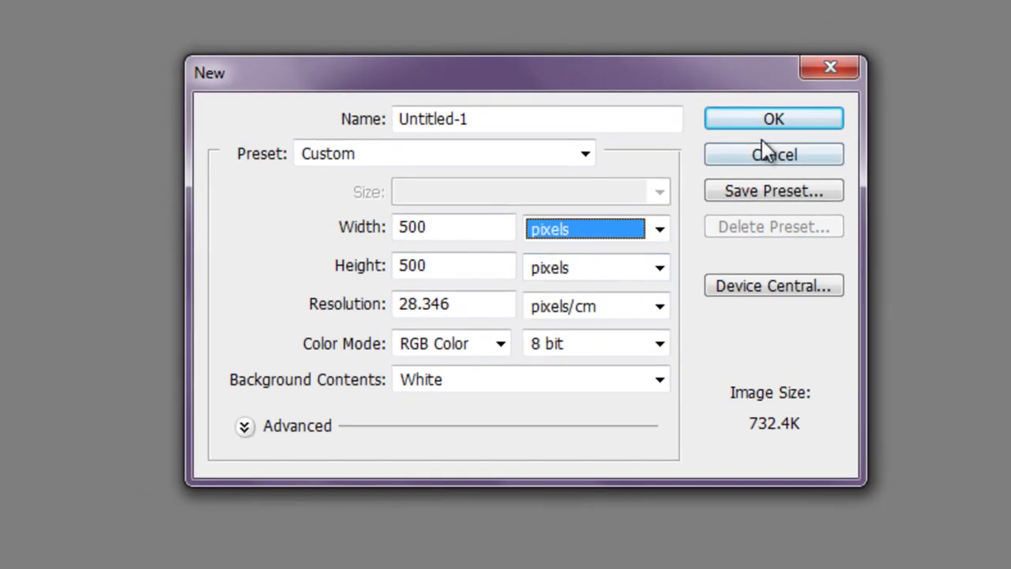
left_click(766, 123)
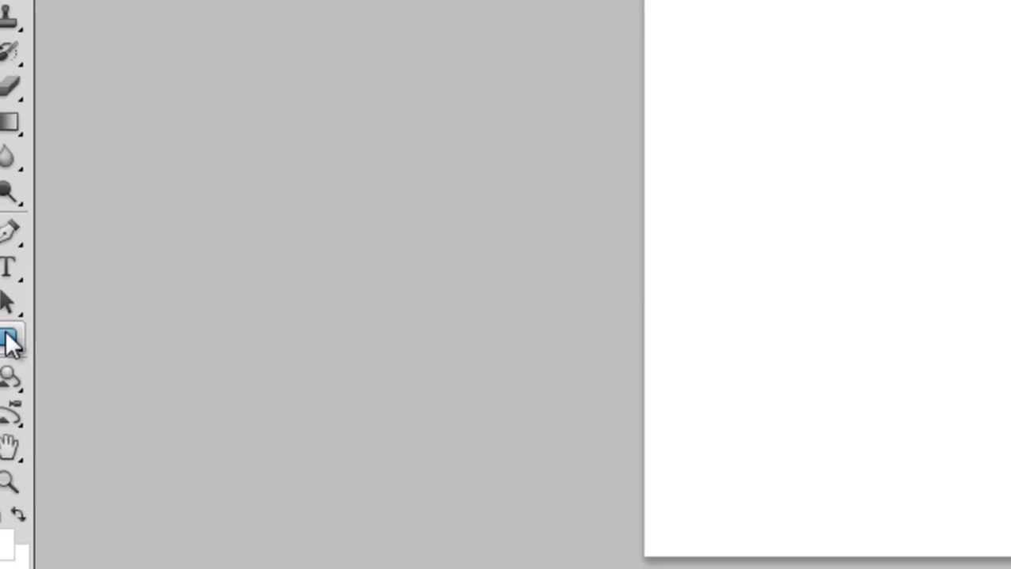
Draw a long rounded rectangle filled with blue 5a9cca, with no preset style.
left_click(10, 341)
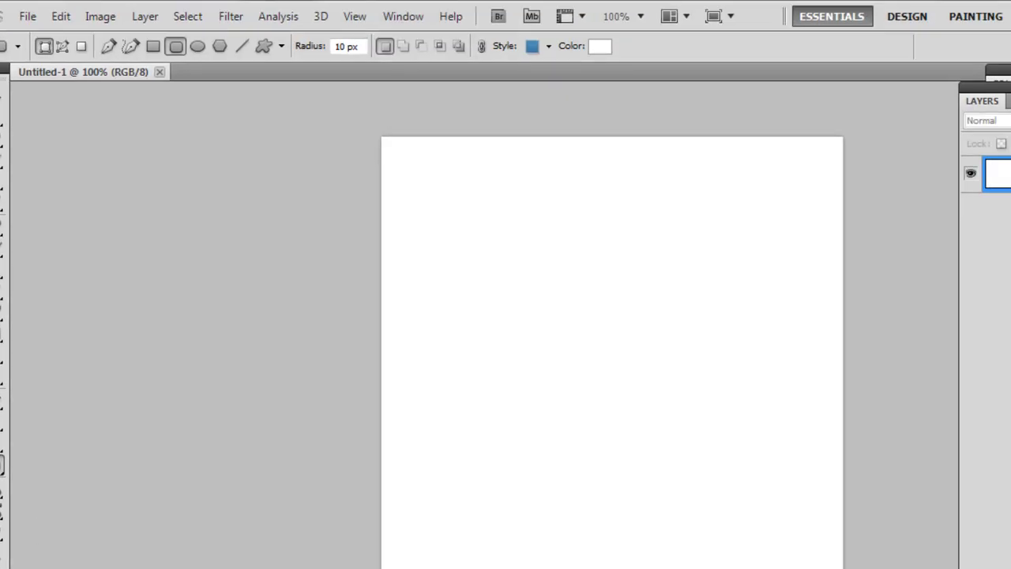
left_click(548, 45)
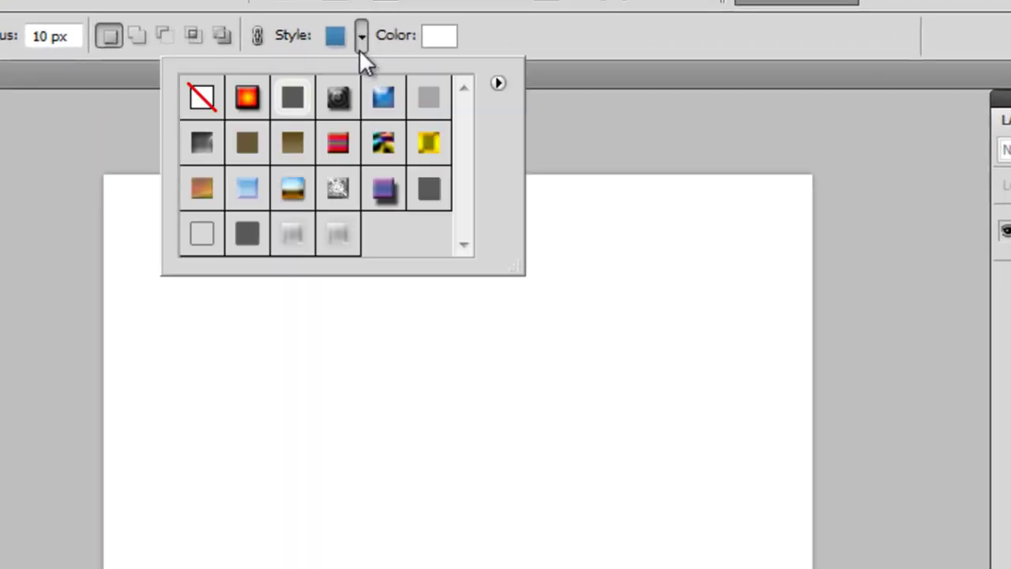
left_click(198, 95)
left_click(440, 38)
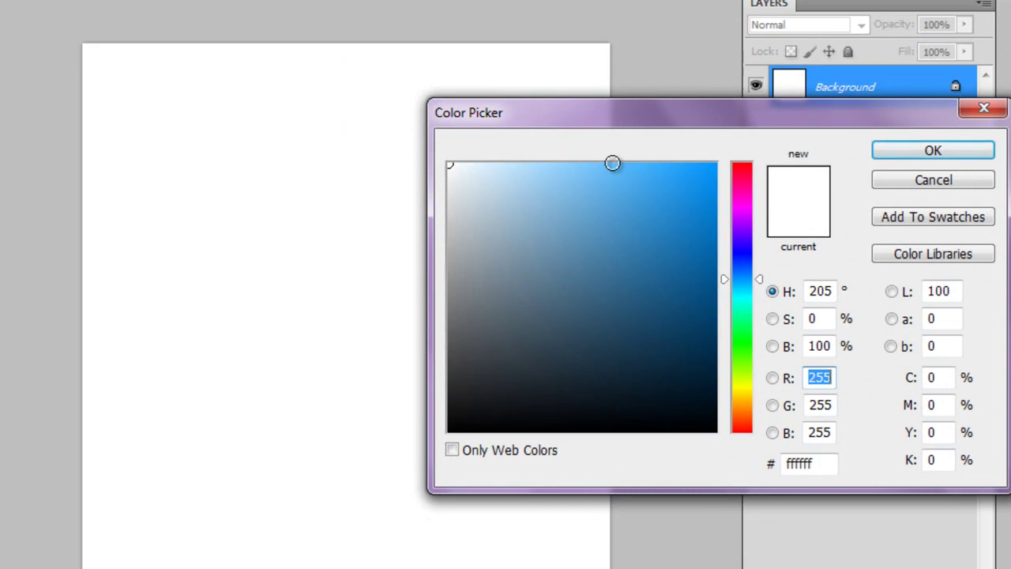
mouse_move(610, 227)
left_mouse_down()
mouse_move(585, 214)
mouse_move(582, 224)
mouse_move(614, 242)
mouse_move(591, 206)
mouse_move(596, 218)
left_mouse_up()
left_click(934, 151)
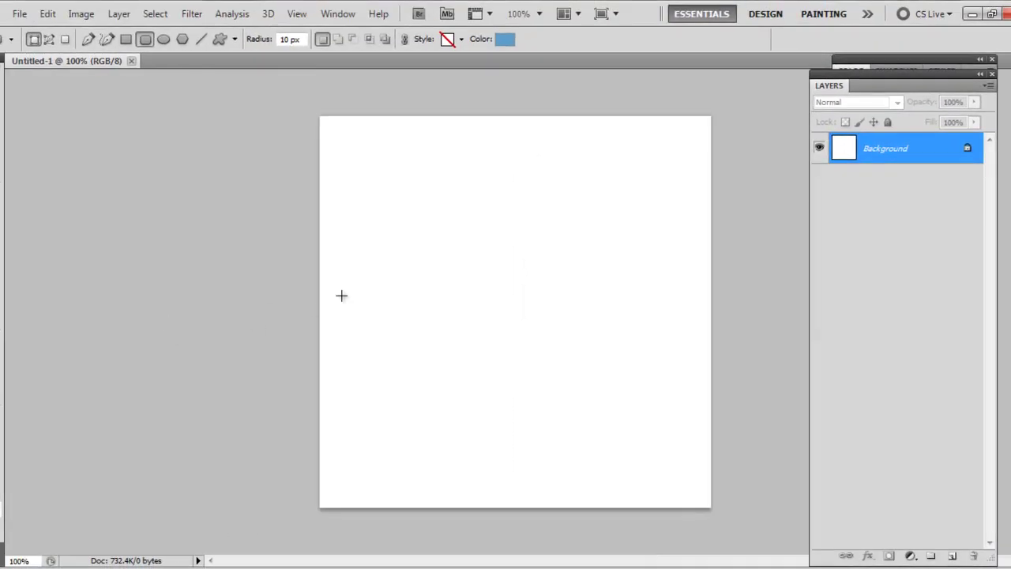
left_click_drag(340, 238, 658, 301)
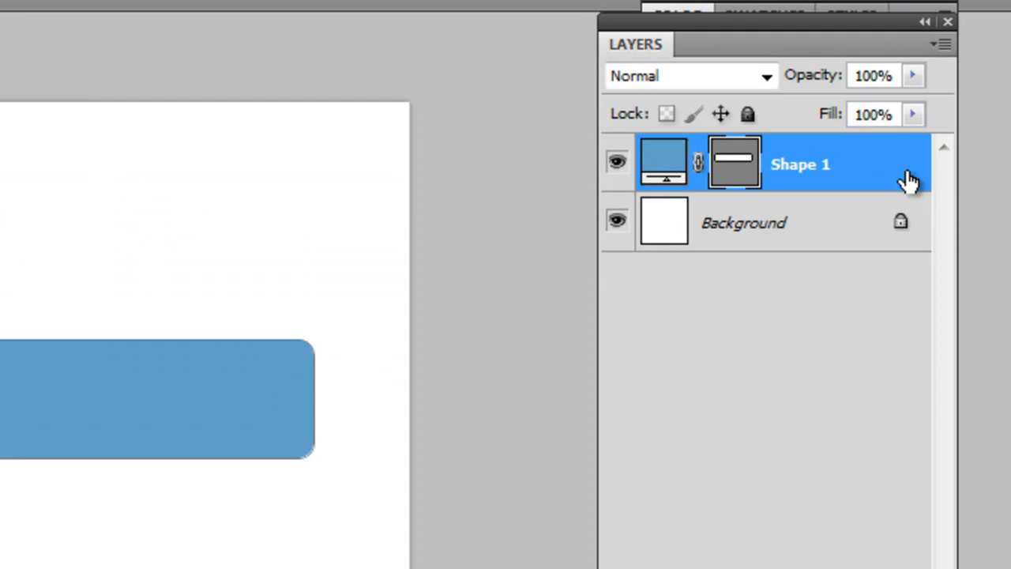
Add a gradient overlay to Shape 1 and set its left stop to blue 3d81b0.
double_click(908, 180)
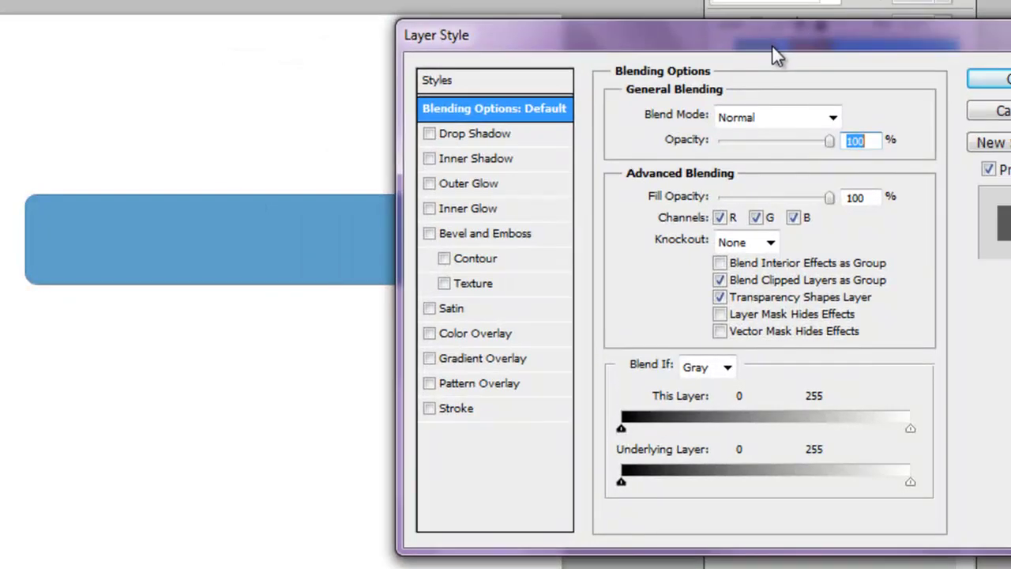
left_click(489, 358)
left_click(721, 166)
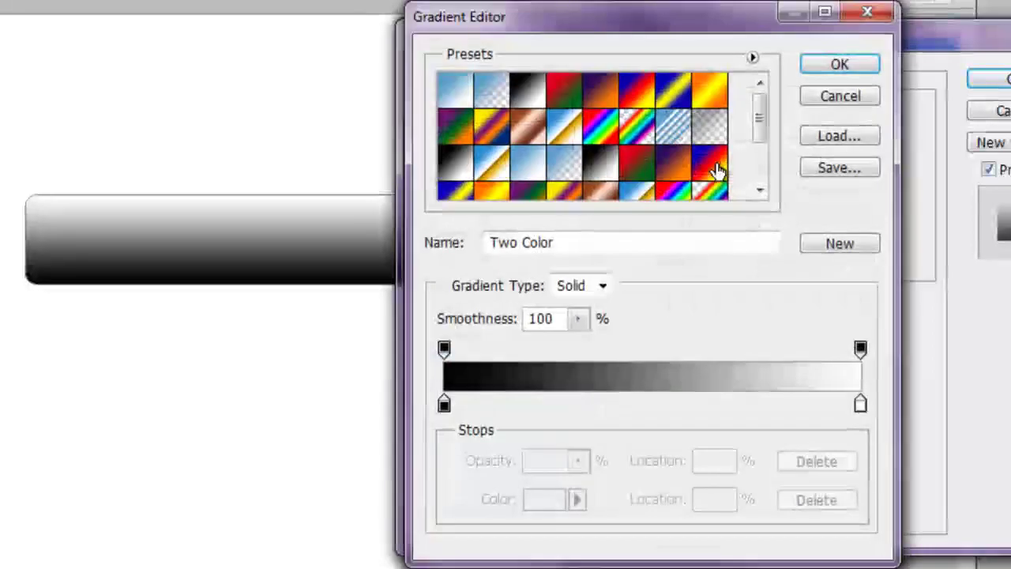
double_click(444, 405)
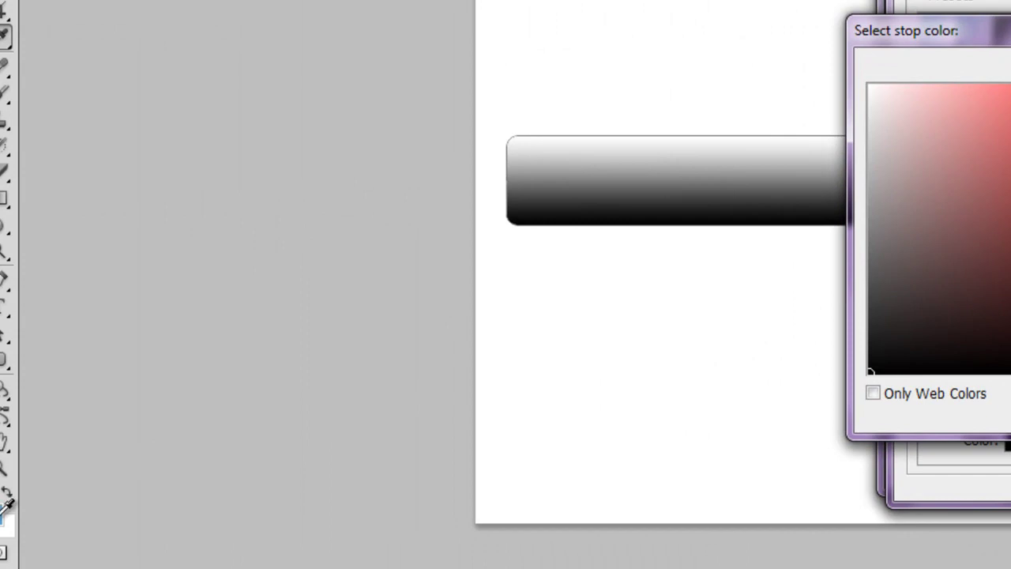
left_click(4, 509)
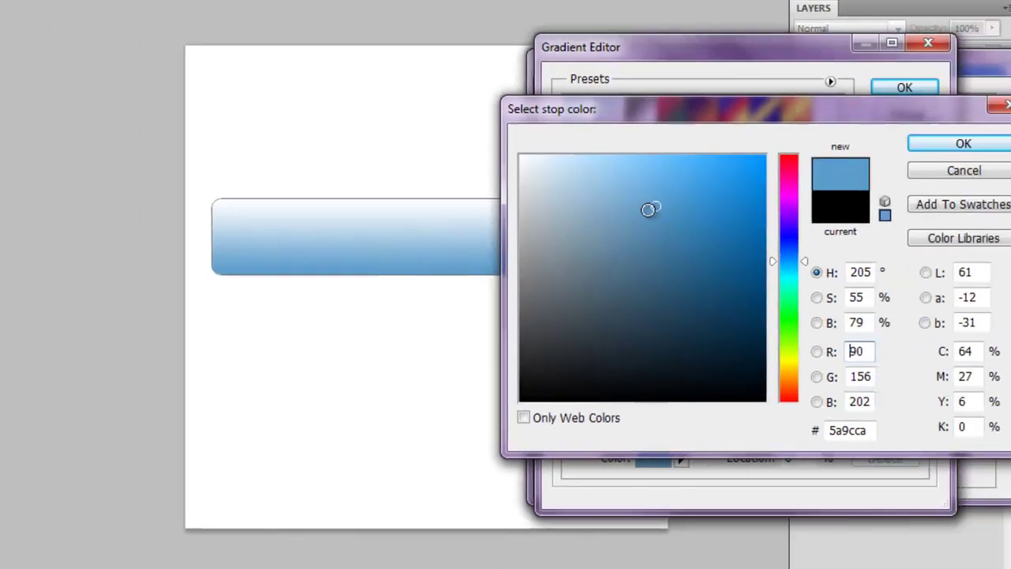
left_click_drag(647, 209, 679, 228)
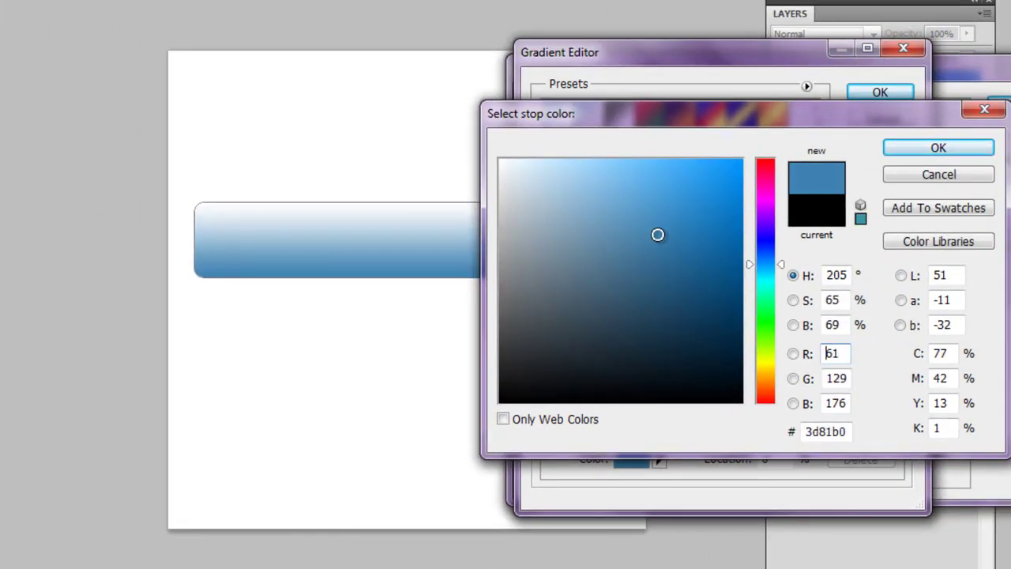
left_click(912, 152)
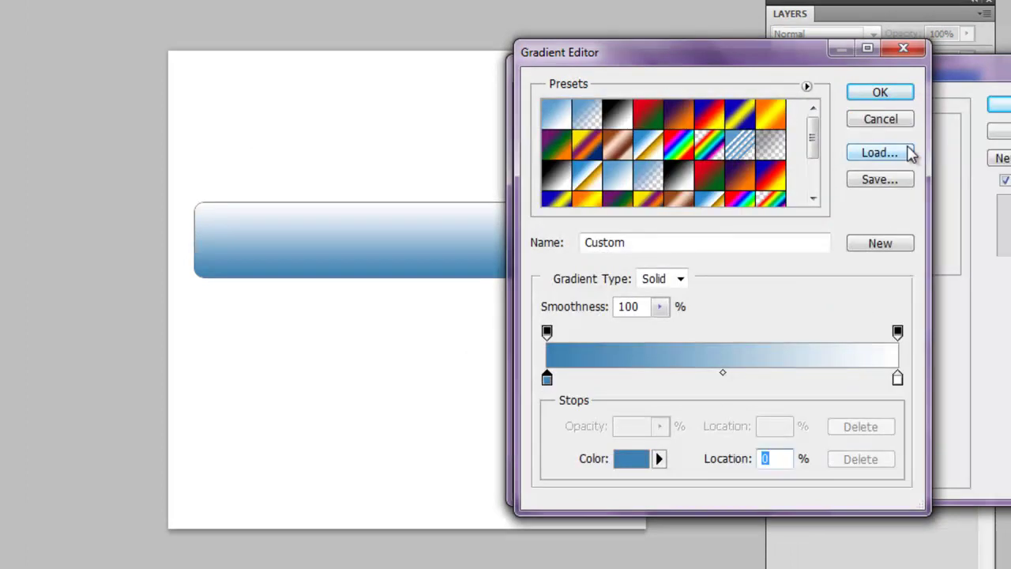
Add a lighter blue 5a9cca gradient stop at 8%.
left_click(575, 379)
double_click(575, 380)
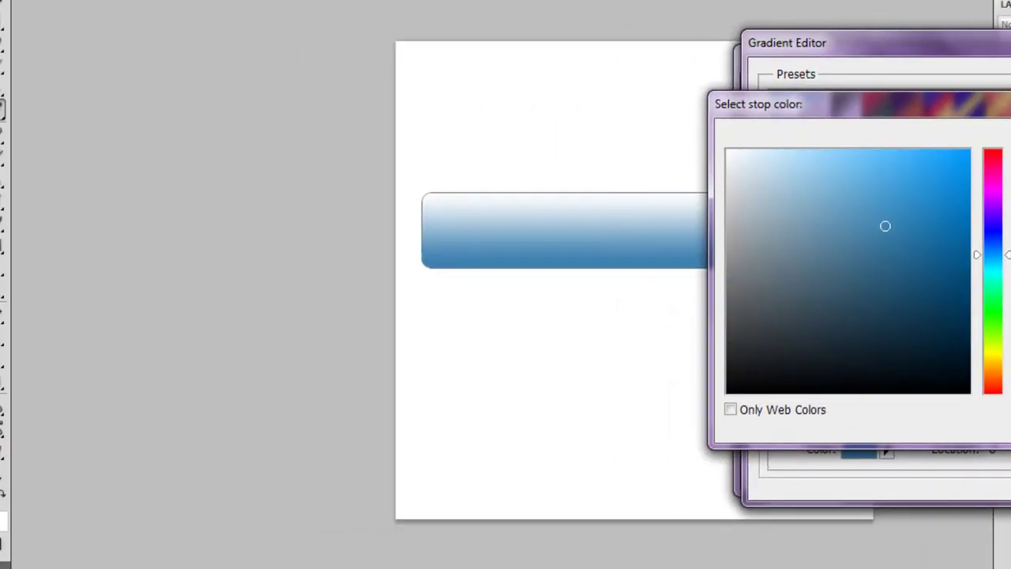
left_click(862, 201)
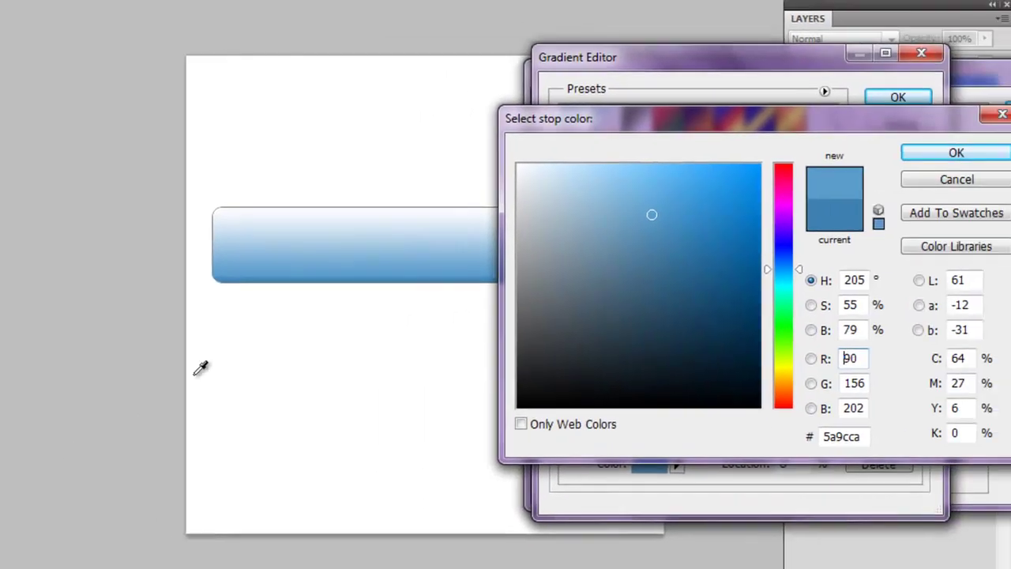
left_click(900, 156)
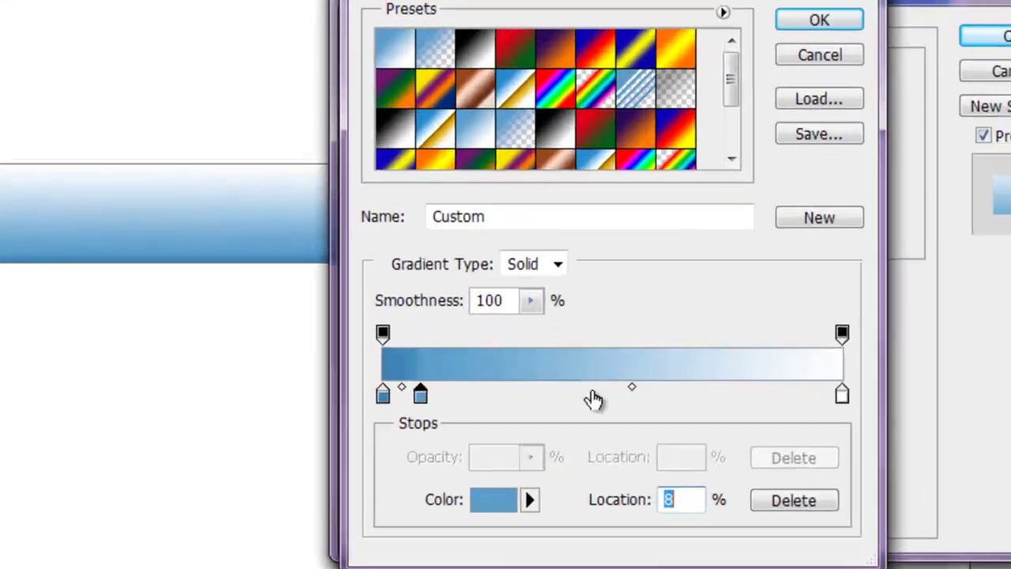
Add a blue 488fc1 gradient stop and move it to 68%.
left_click(698, 386)
double_click(698, 386)
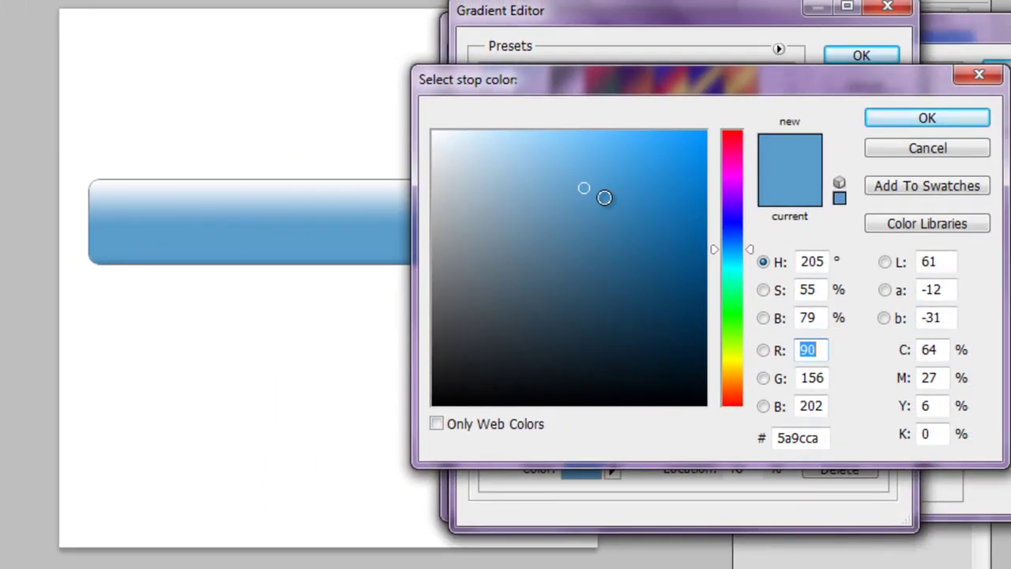
left_click(605, 202)
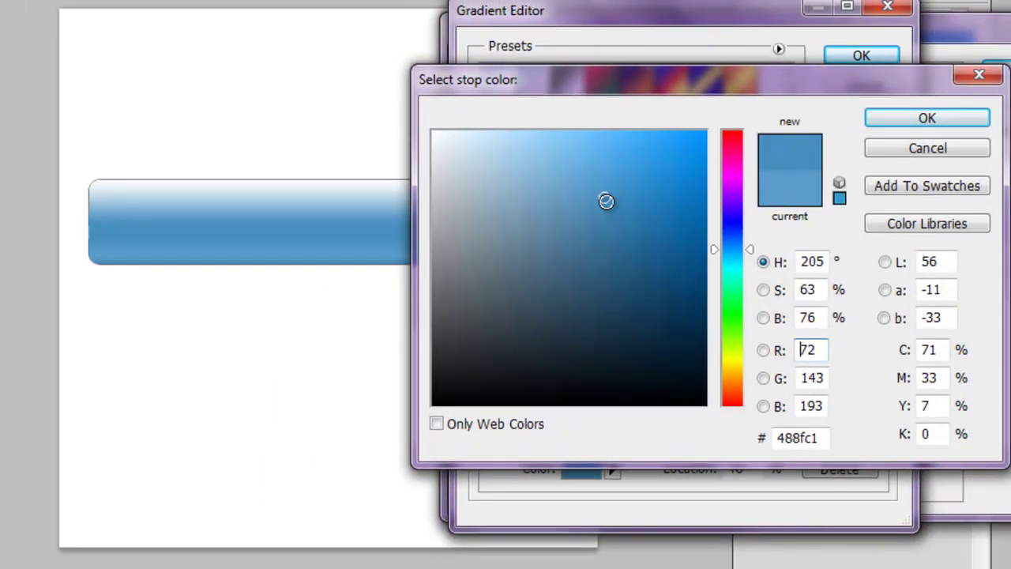
left_click(920, 119)
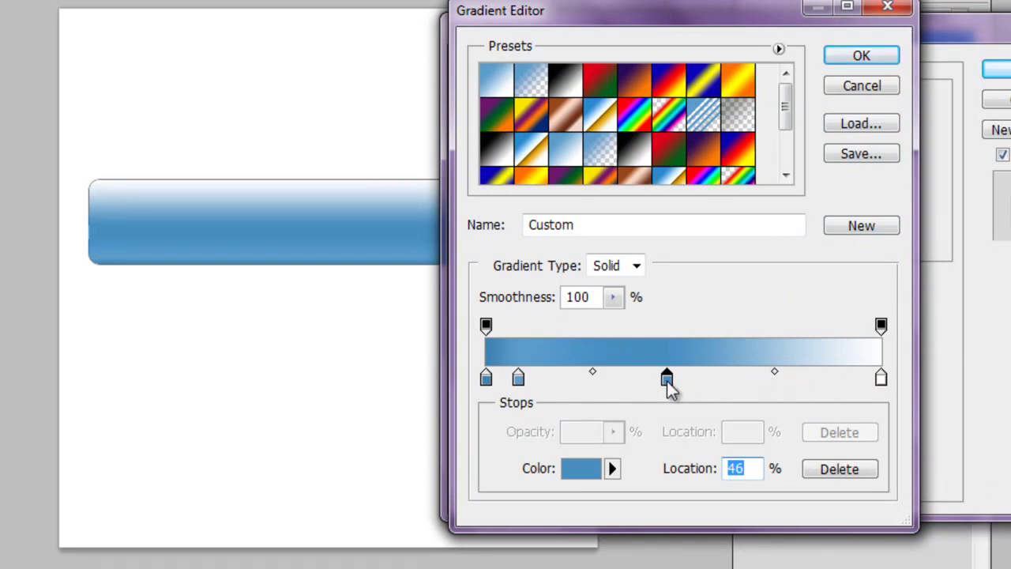
left_click_drag(667, 383, 718, 377)
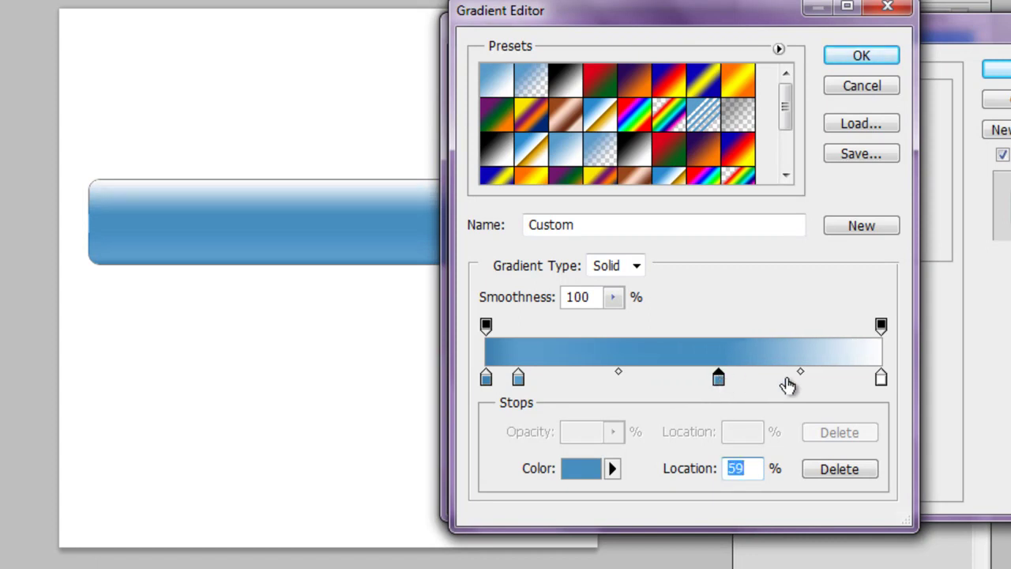
Add a pale blue afd2eb stop near the white end at location 96.
double_click(857, 383)
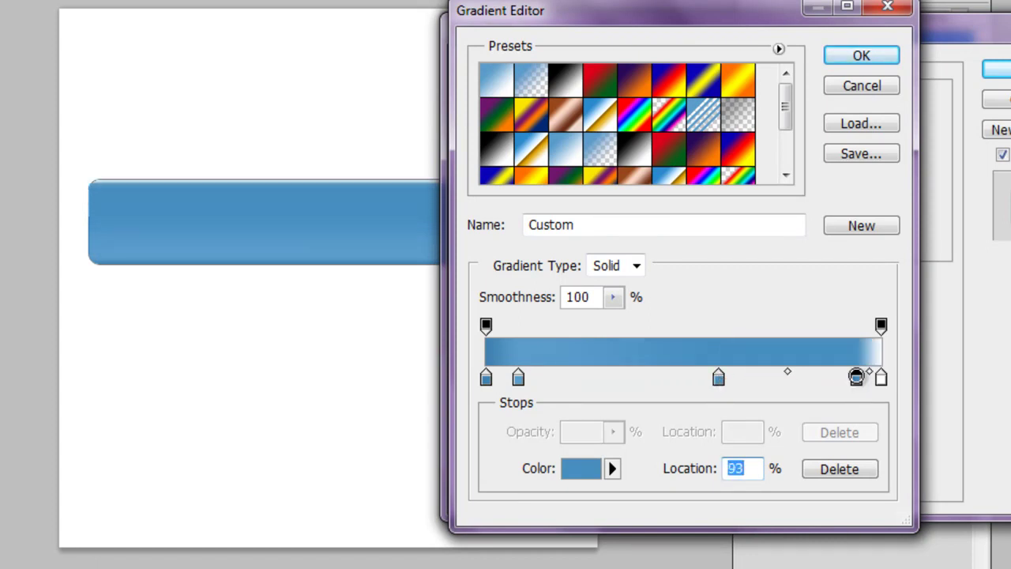
left_click(566, 183)
left_click_drag(567, 182, 502, 152)
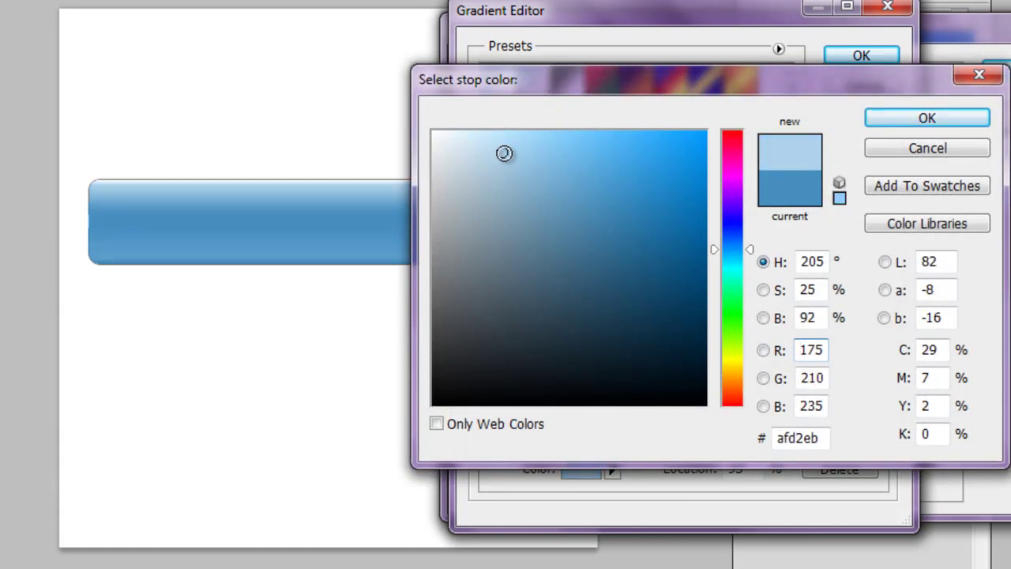
left_click(919, 123)
mouse_move(856, 379)
left_mouse_down()
mouse_move(867, 381)
mouse_move(852, 378)
left_mouse_up()
Accept the edited gradient and set the Gradient Overlay opacity to 91%.
left_click(857, 57)
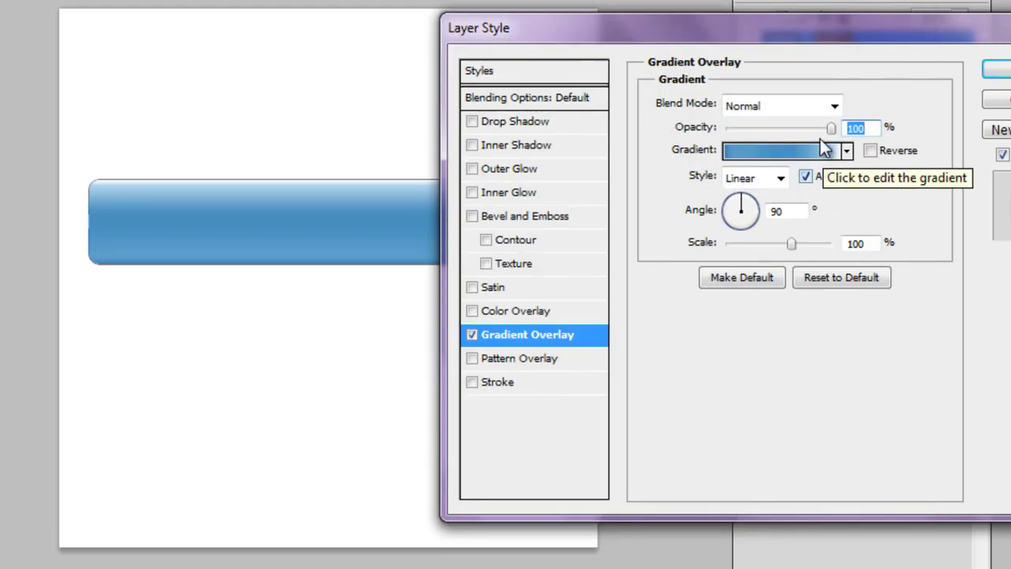
left_click_drag(831, 129, 819, 129)
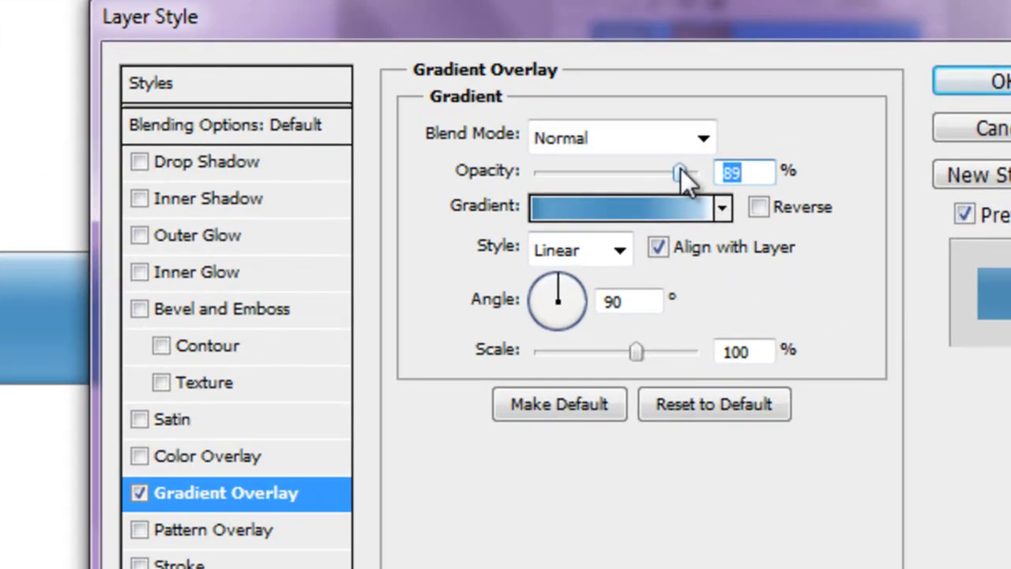
left_click_drag(681, 169, 683, 172)
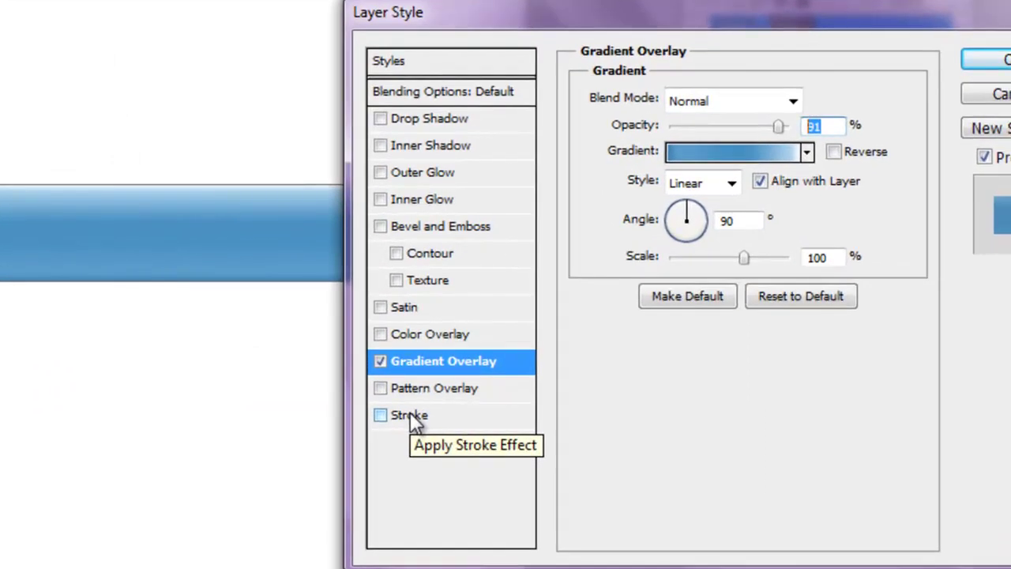
Add a grey 9c9c9c stroke of 2 px at 49% opacity around the button.
left_click(508, 380)
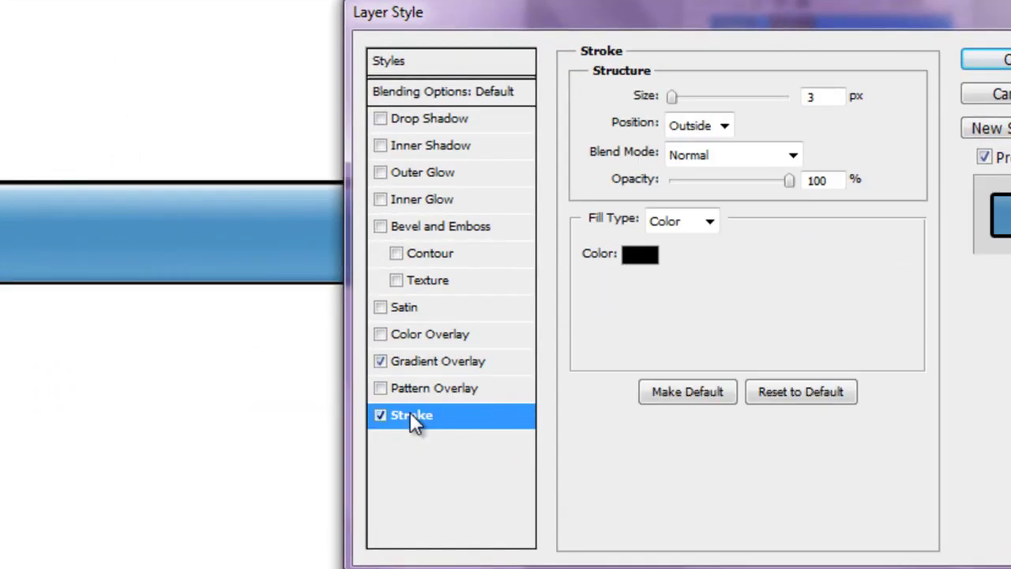
left_click(645, 262)
left_click(351, 177)
left_click_drag(350, 178, 336, 250)
left_click(898, 119)
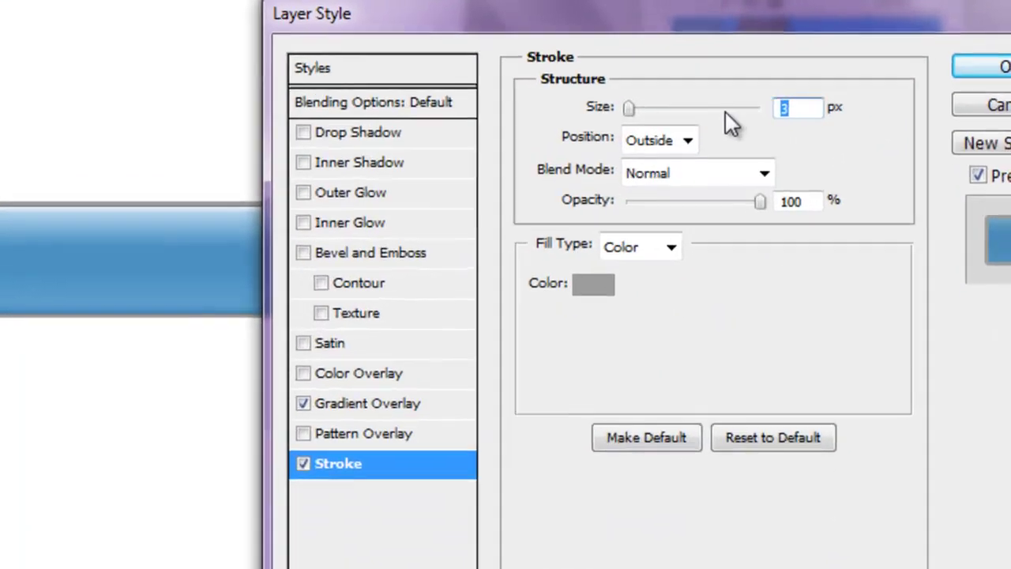
type("2")
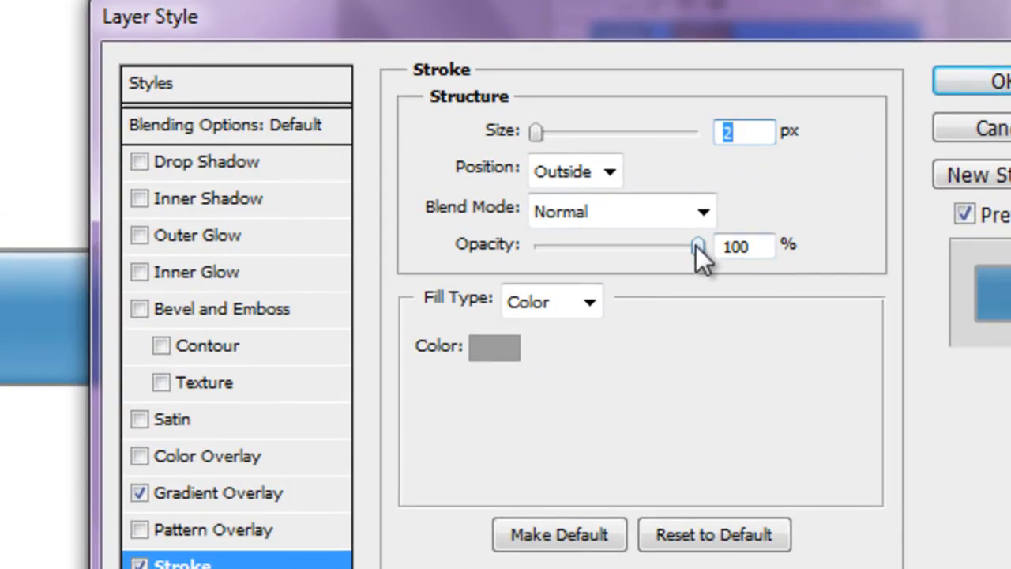
left_click_drag(696, 246, 612, 250)
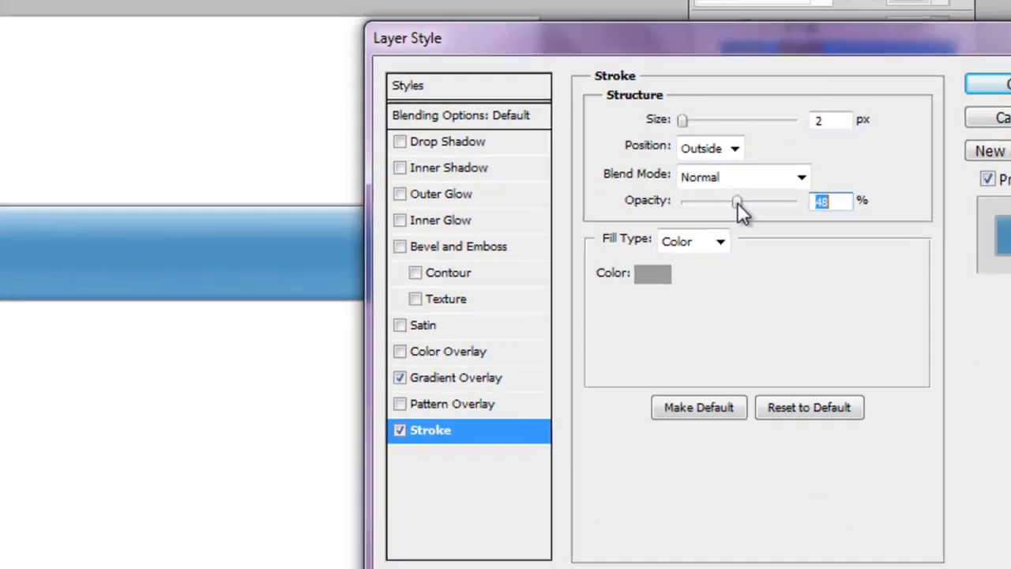
left_click_drag(737, 202, 739, 202)
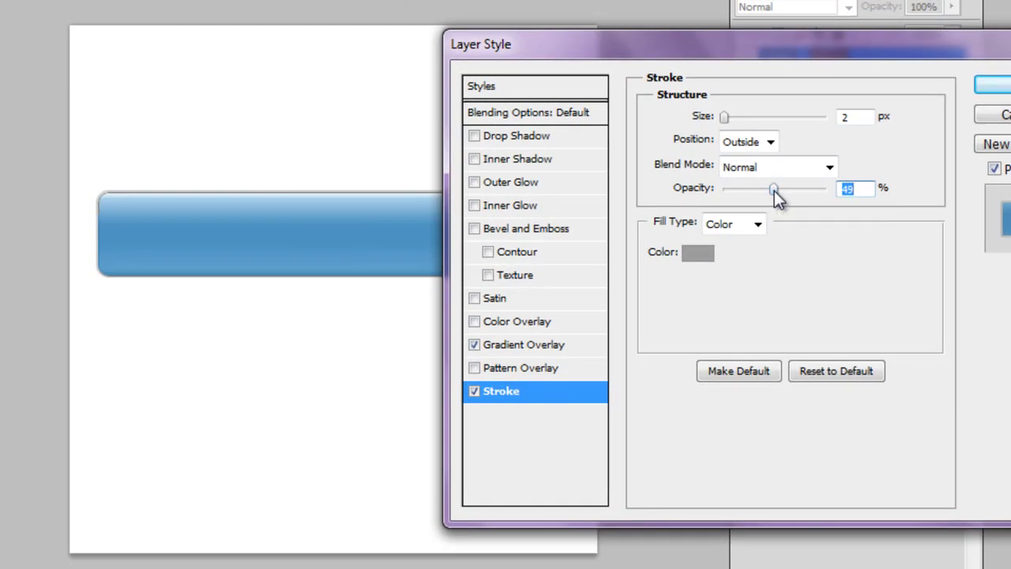
Add a drop shadow at 135° with opacity lowered to 55%, then apply the layer style.
left_click(507, 137)
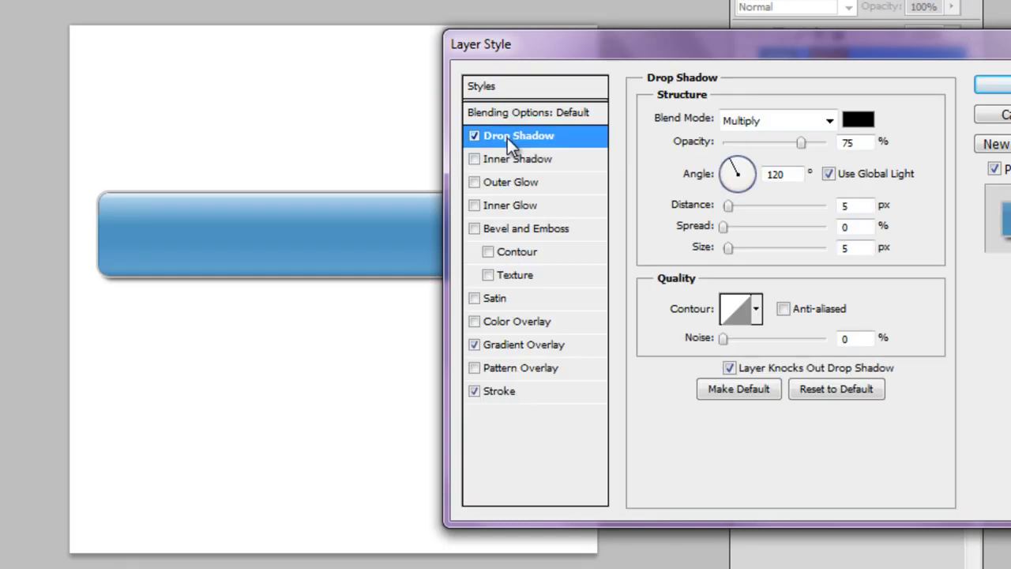
left_click_drag(582, 52, 688, 70)
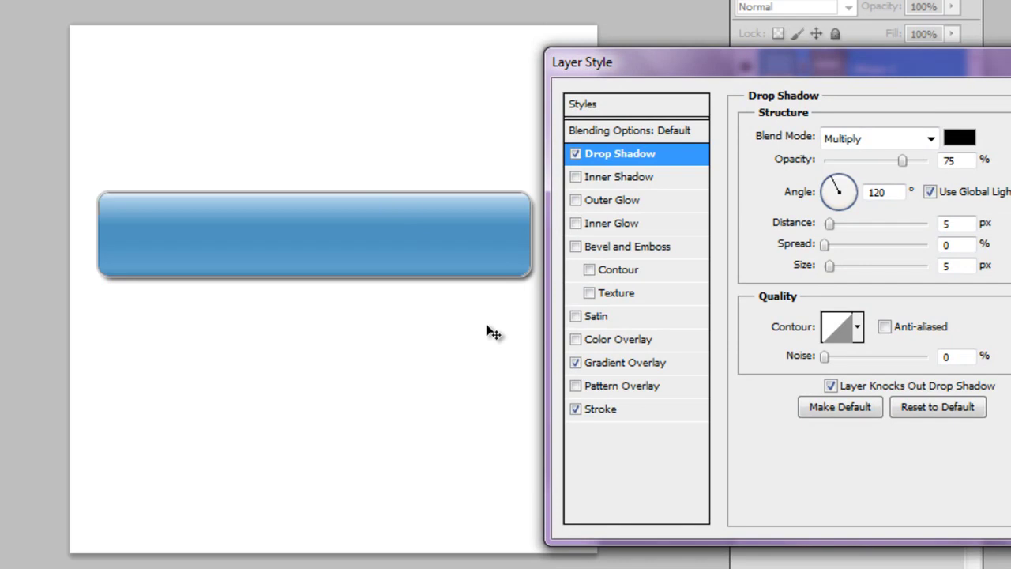
left_click_drag(766, 72, 708, 66)
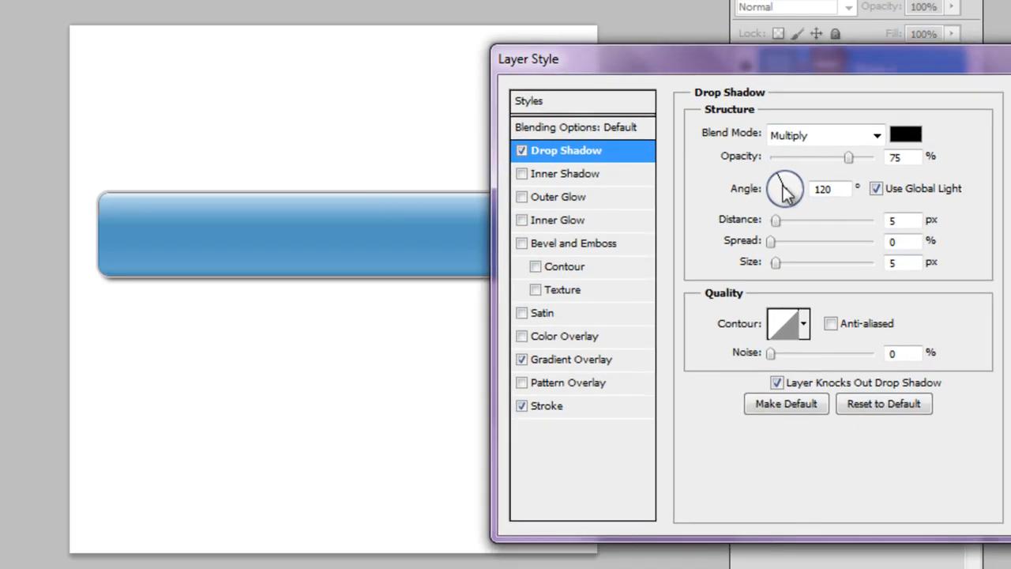
left_click(781, 192)
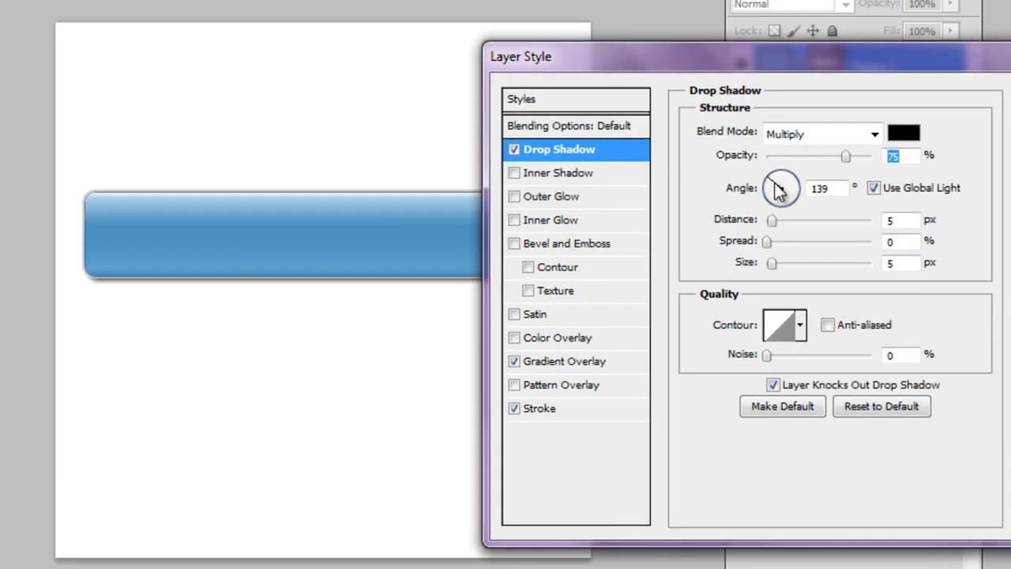
left_click_drag(777, 189, 776, 188)
left_click_drag(714, 180, 715, 181)
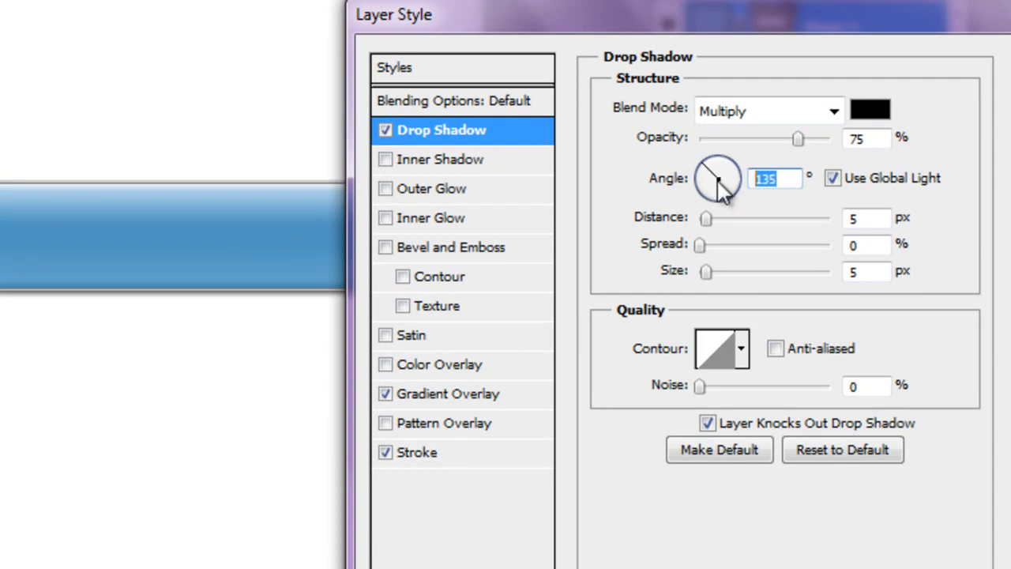
left_click_drag(797, 141, 772, 147)
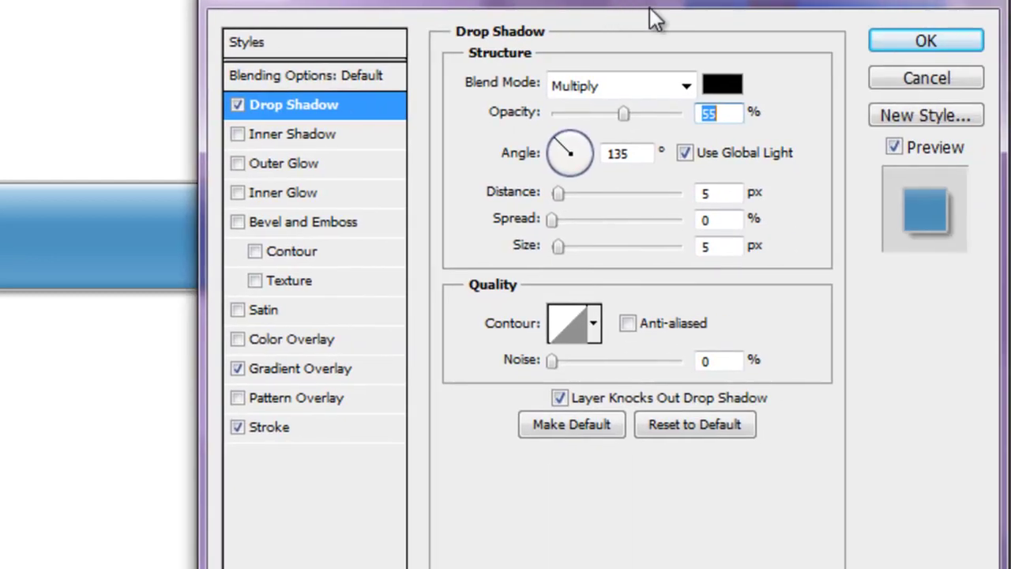
left_click(896, 43)
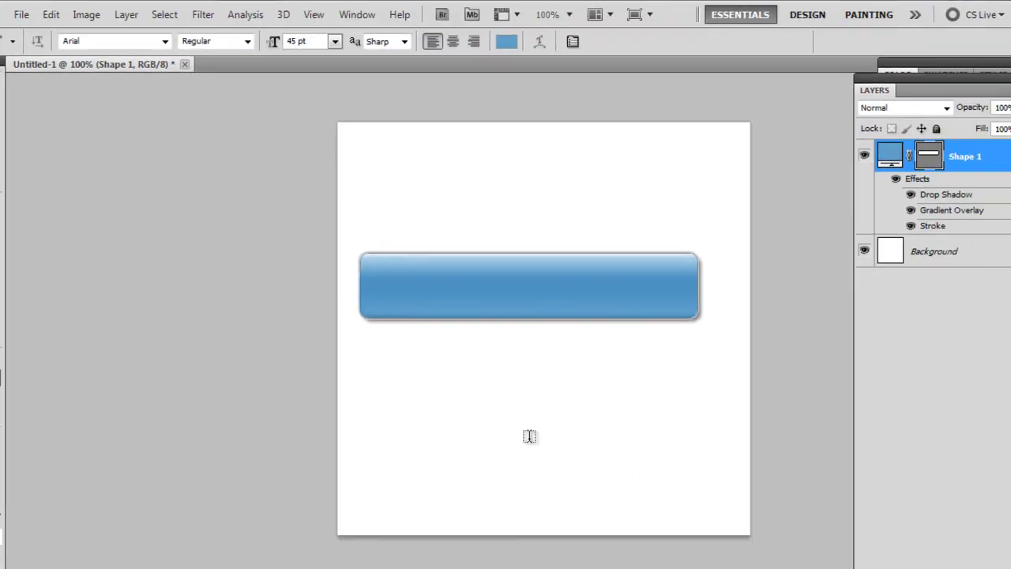
Type 'IM A BUTTON', colour it white, and move it onto the blue button.
left_click(426, 283)
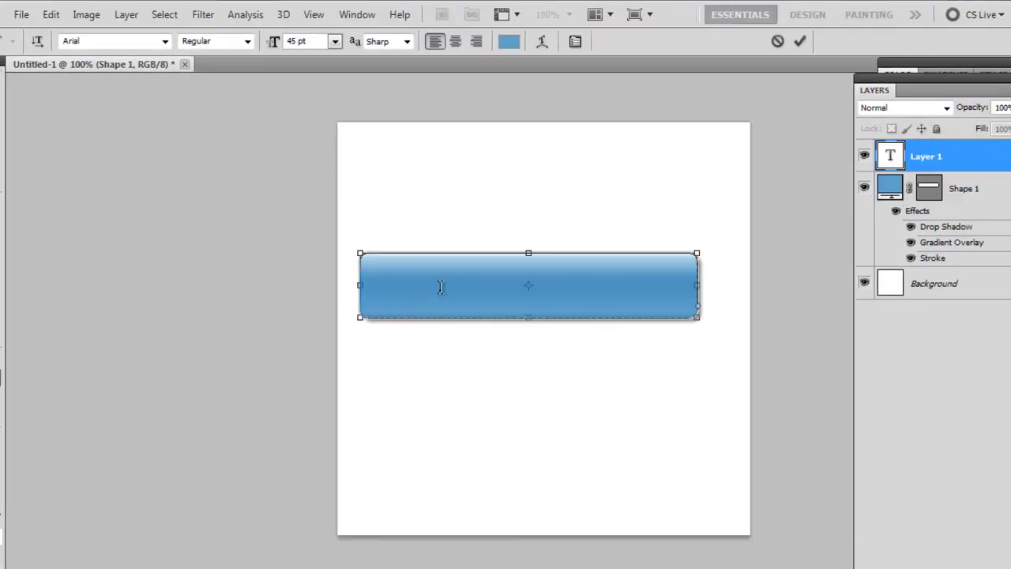
type("IM A BUTTON")
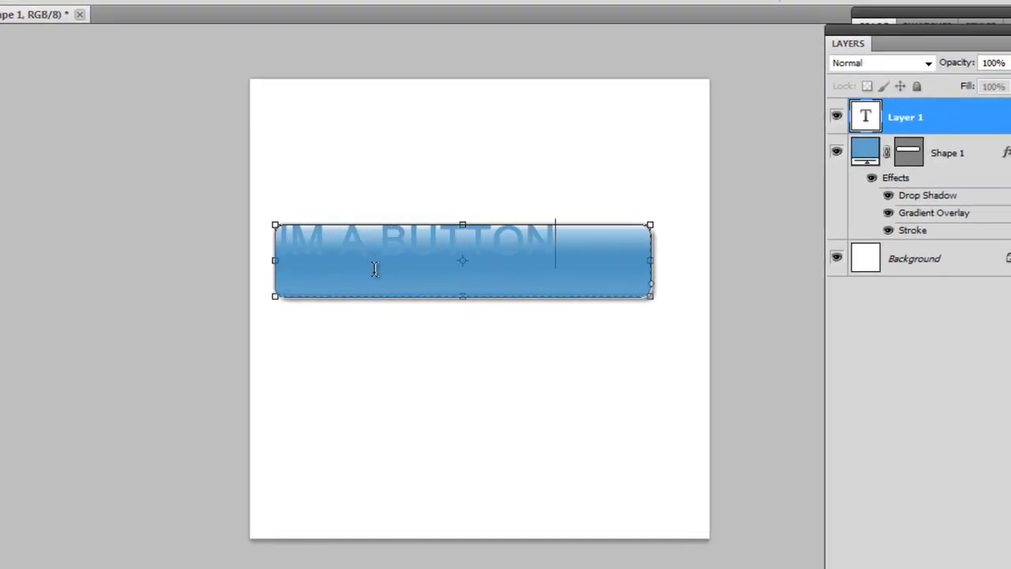
left_click_drag(596, 246, 129, 225)
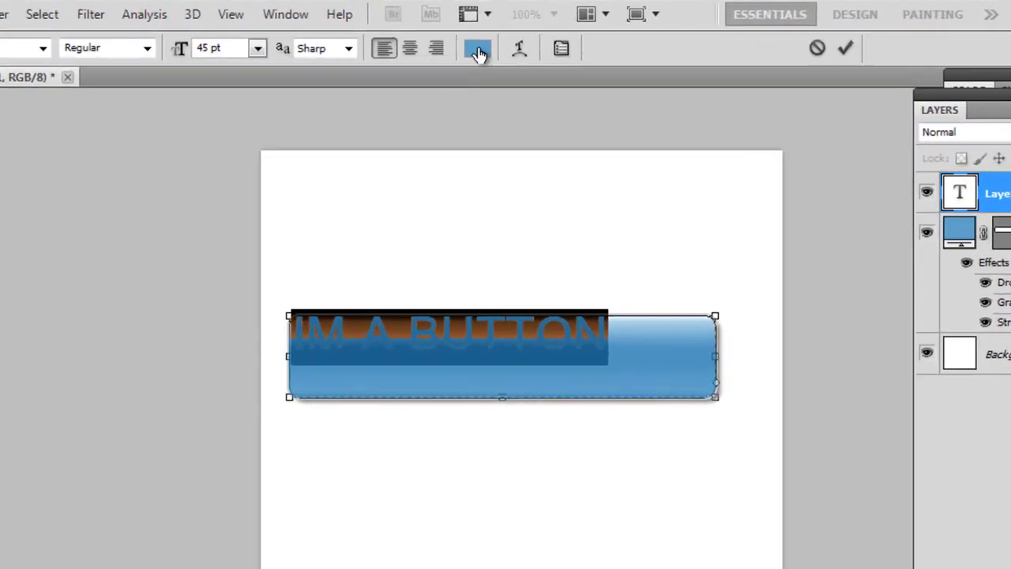
left_click(481, 38)
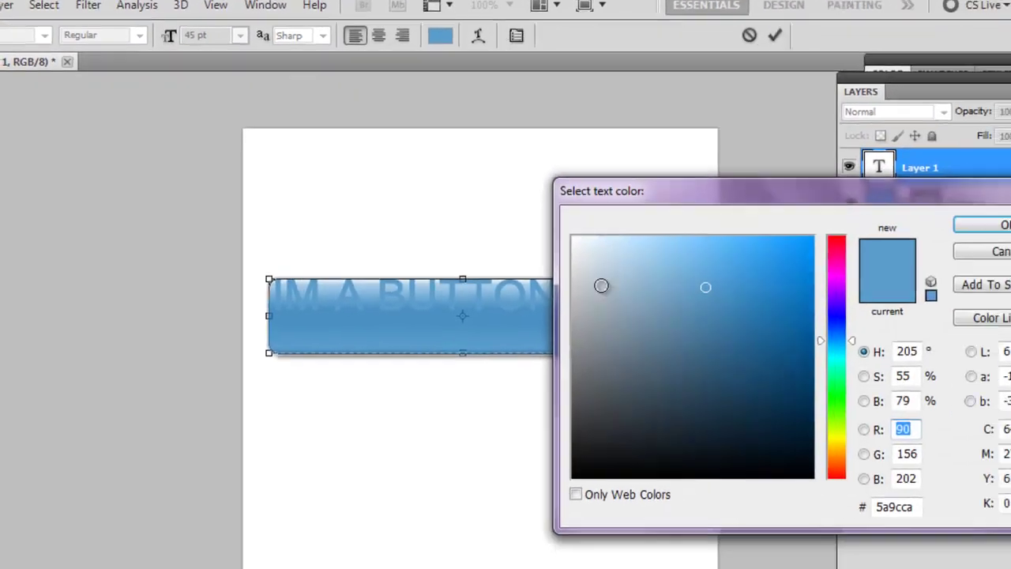
mouse_move(601, 285)
left_mouse_down()
mouse_move(564, 239)
mouse_move(553, 196)
left_mouse_up()
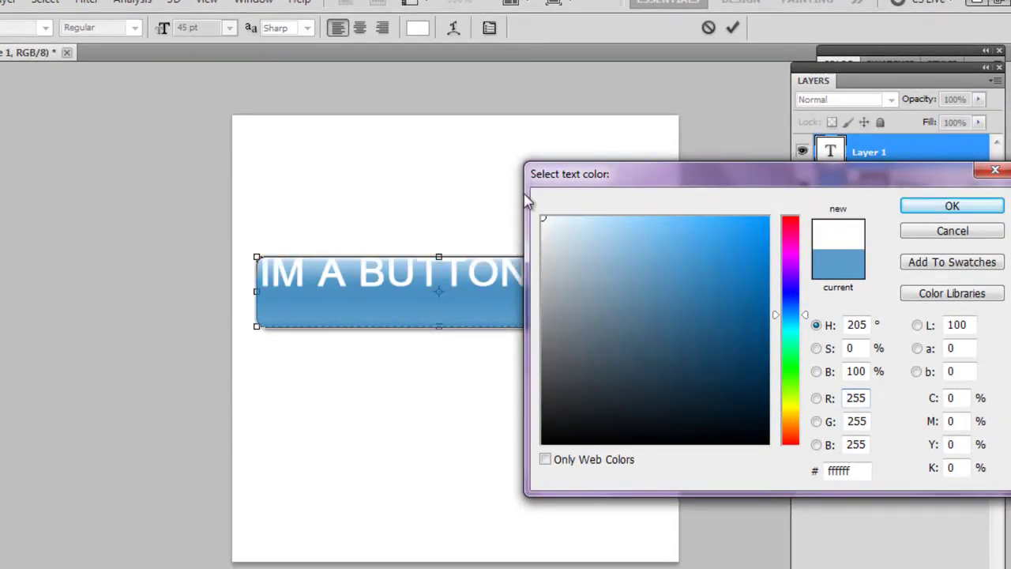
left_click(959, 211)
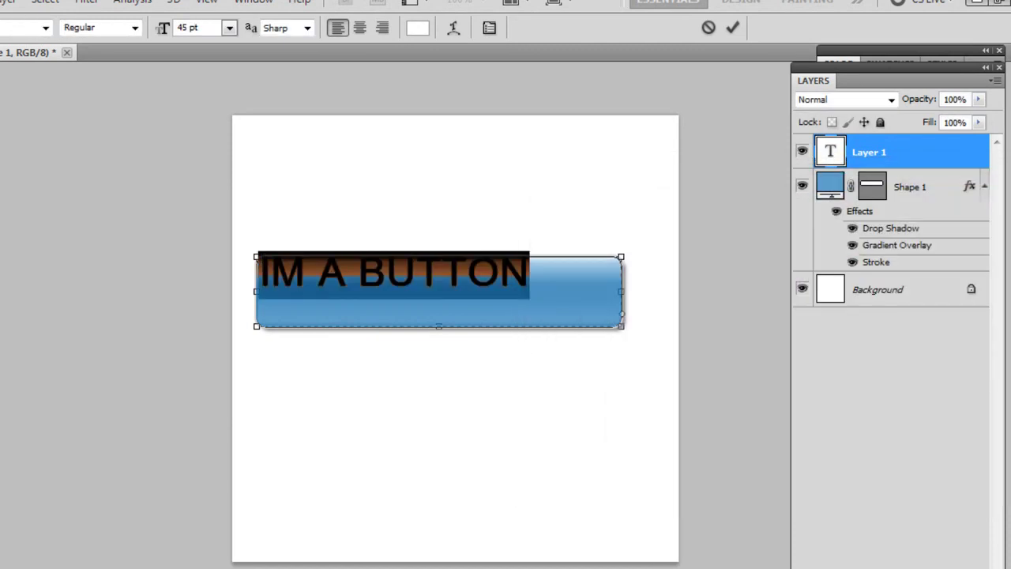
key("ctrl+Return")
left_click_drag(414, 284, 457, 293)
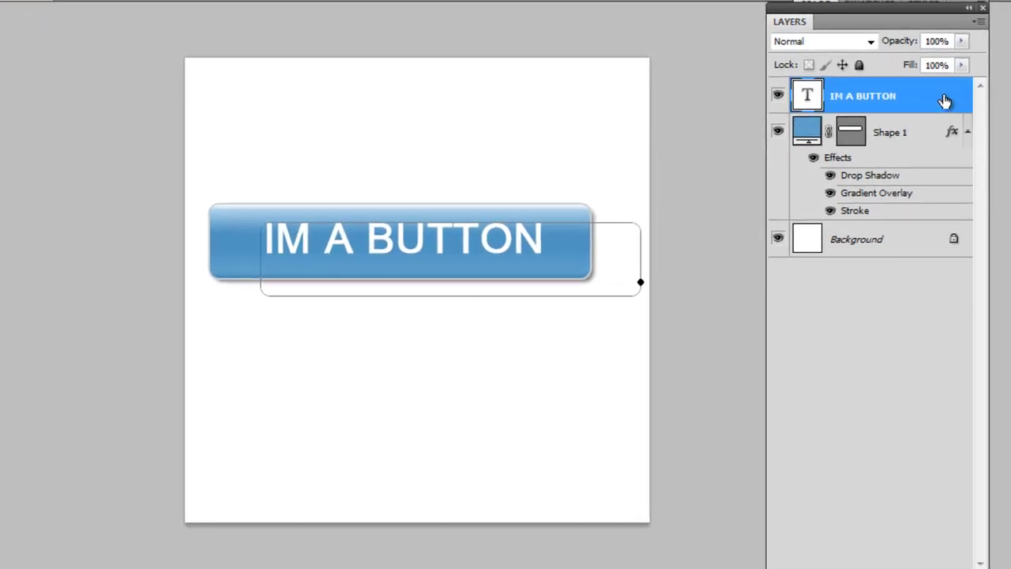
Give the text layer an inner shadow: distance 3 px, size 2 px, choke 0, 50% opacity.
double_click(944, 100)
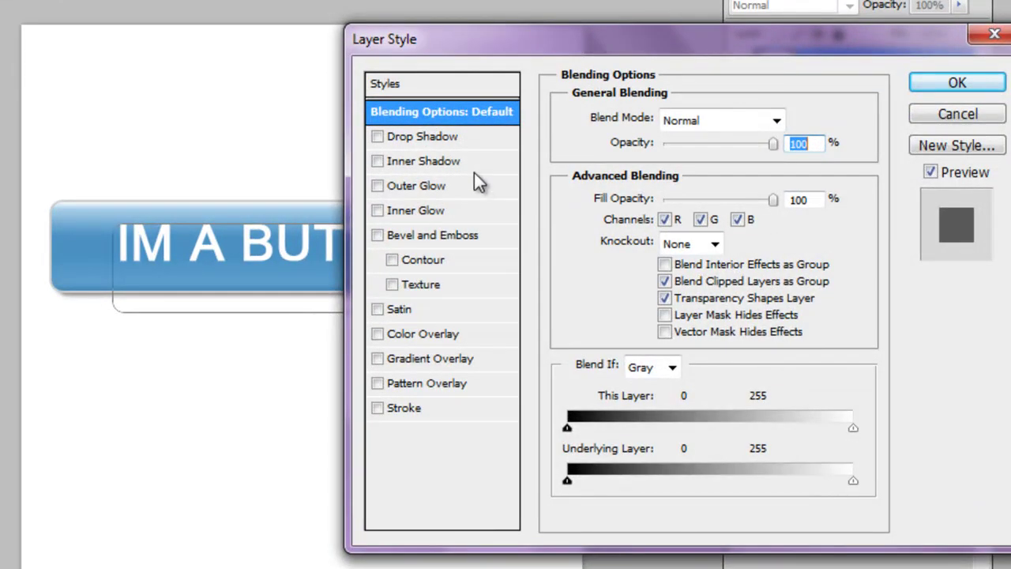
left_click(433, 162)
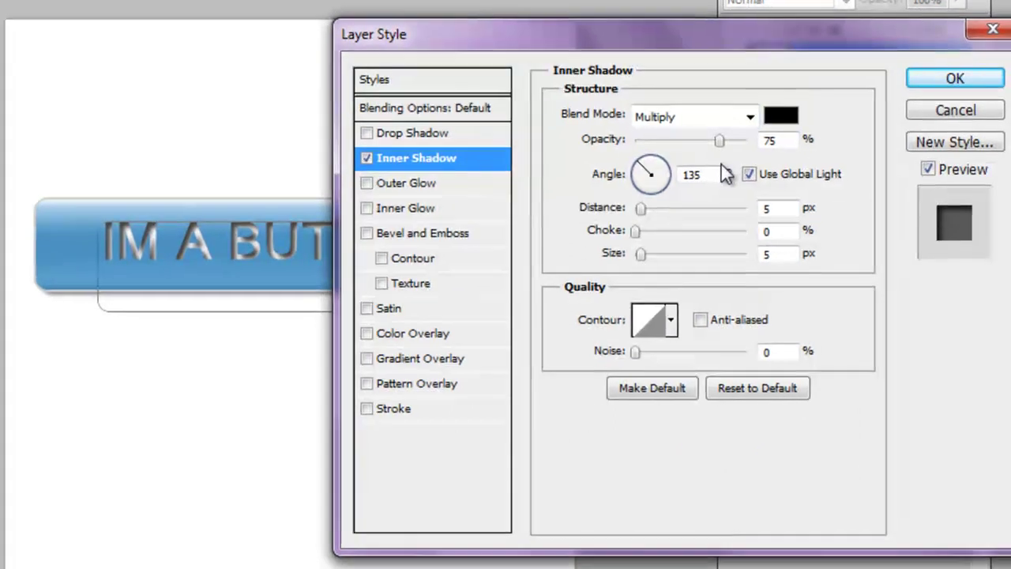
double_click(682, 178)
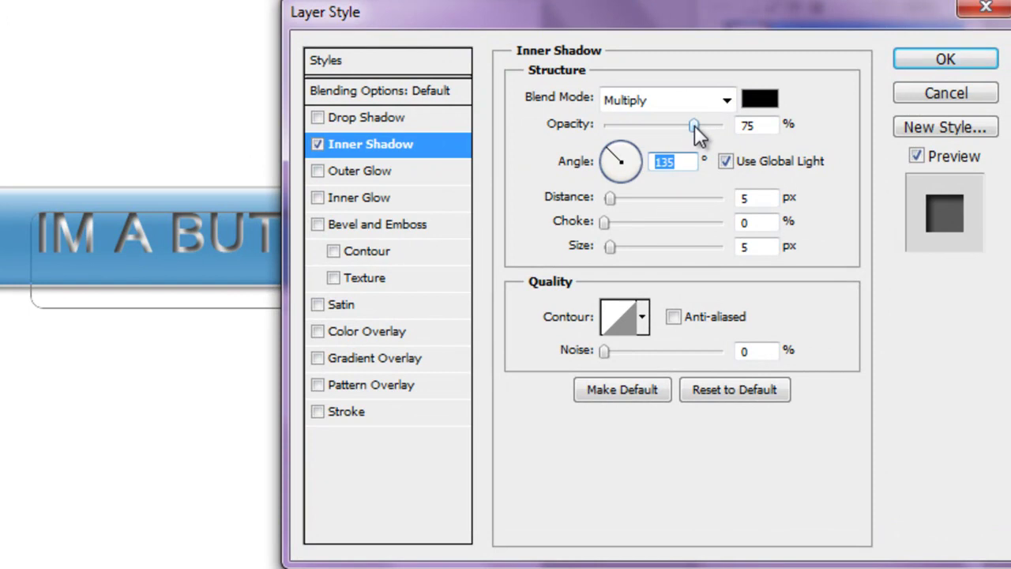
left_click_drag(694, 125, 671, 125)
left_click(765, 196)
left_click_drag(765, 196, 690, 195)
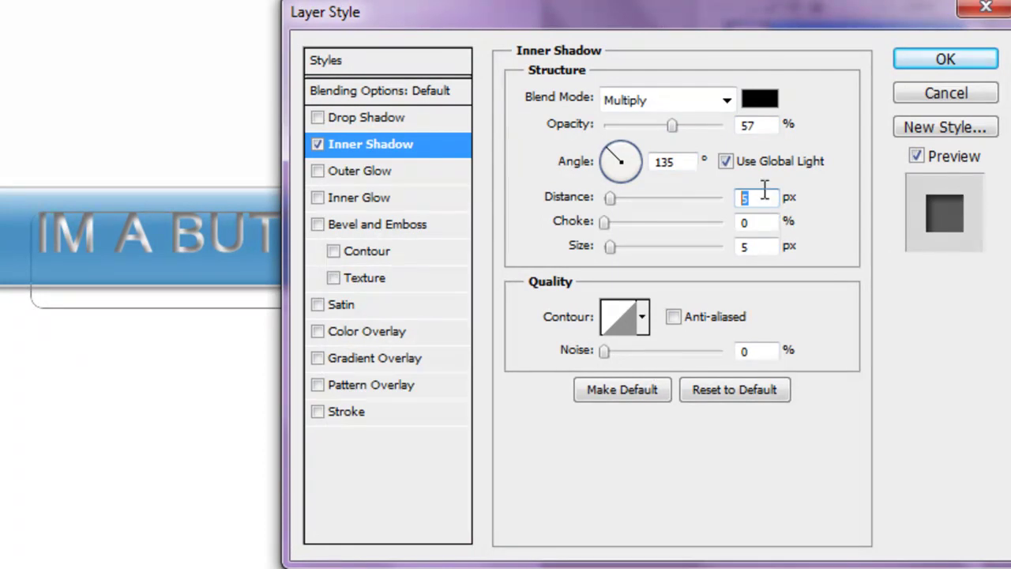
type("3")
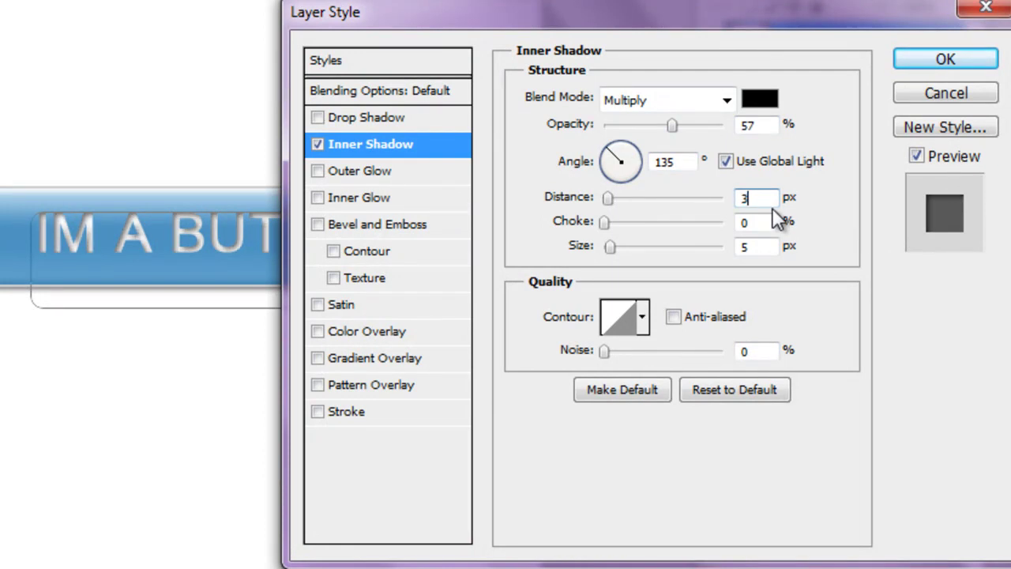
left_click(765, 247)
left_click_drag(765, 247, 672, 246)
type("2")
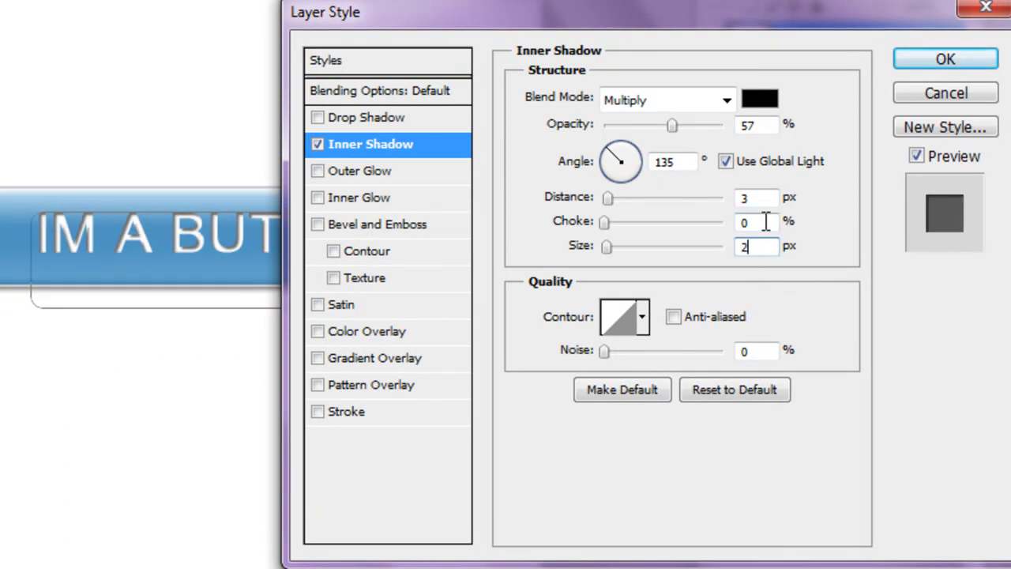
left_click_drag(763, 222, 706, 224)
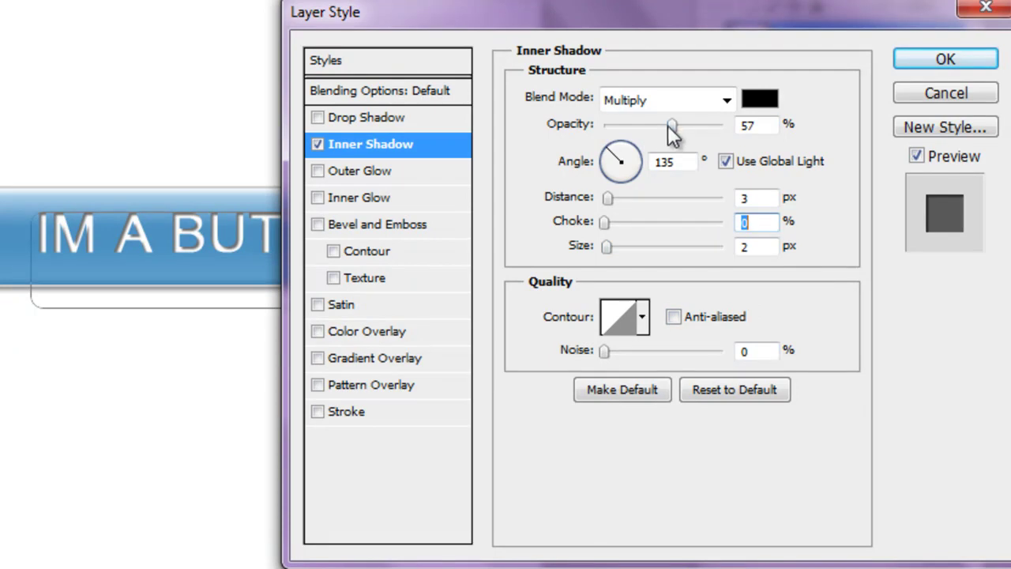
left_click_drag(672, 126, 664, 124)
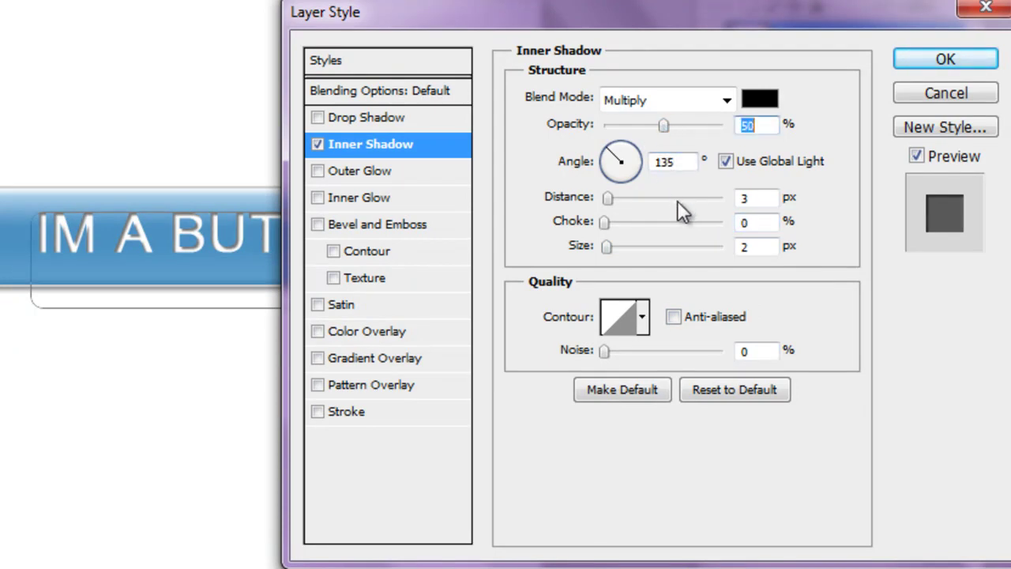
Add a 50% opacity gradient overlay from blue 5a9cca to white on the text and apply it.
left_click(384, 358)
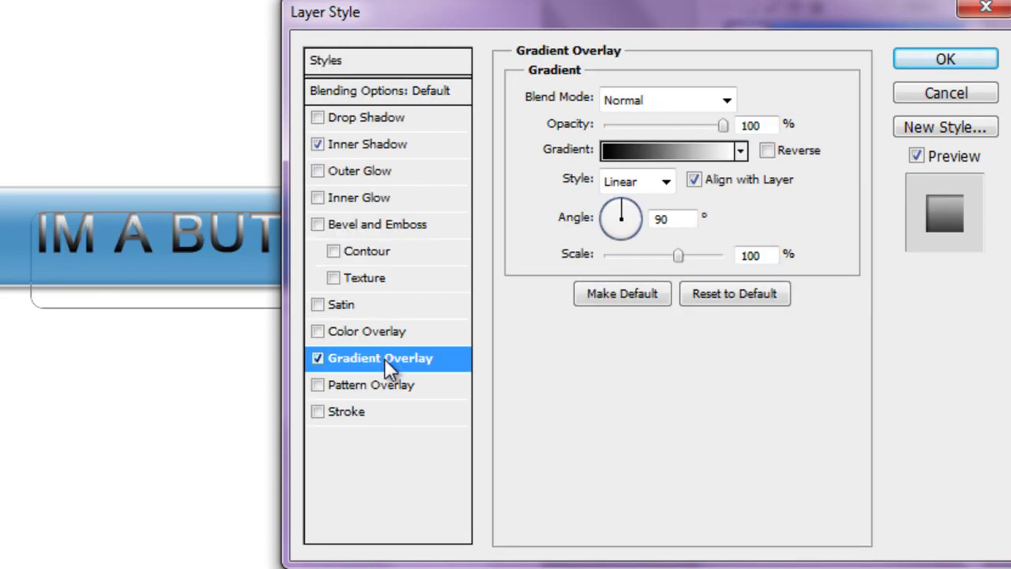
left_click(655, 152)
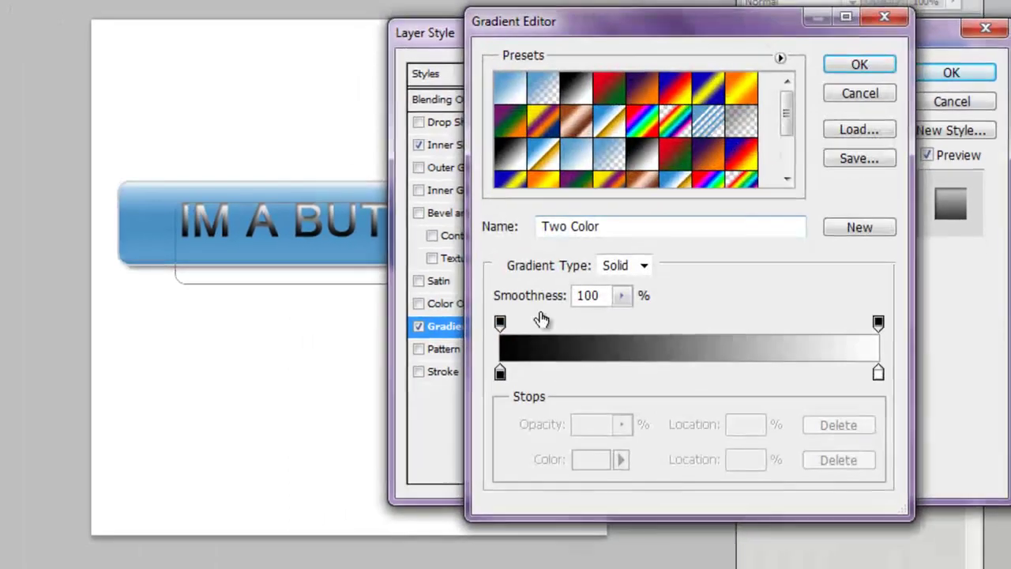
double_click(463, 386)
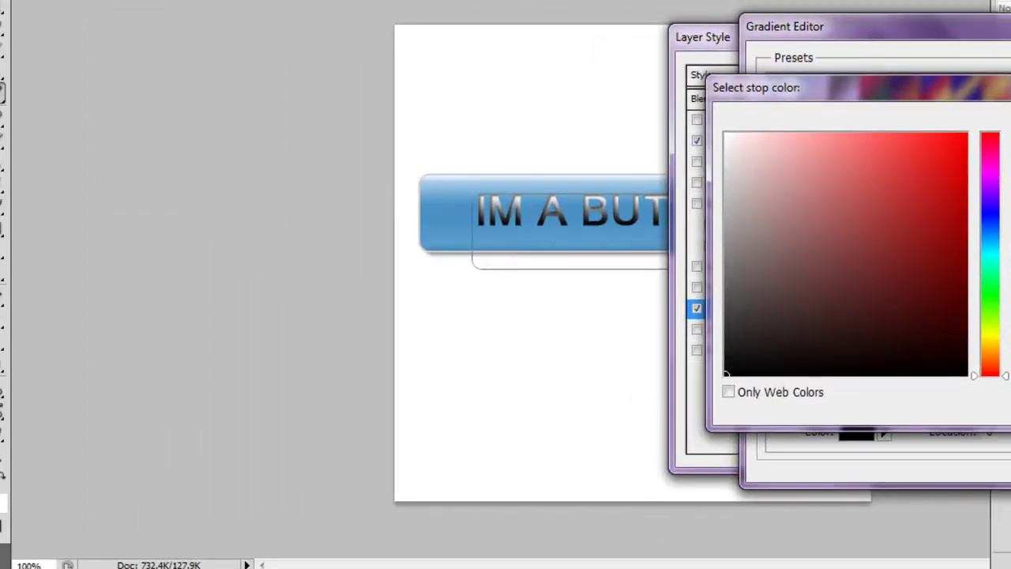
left_click(142, 237)
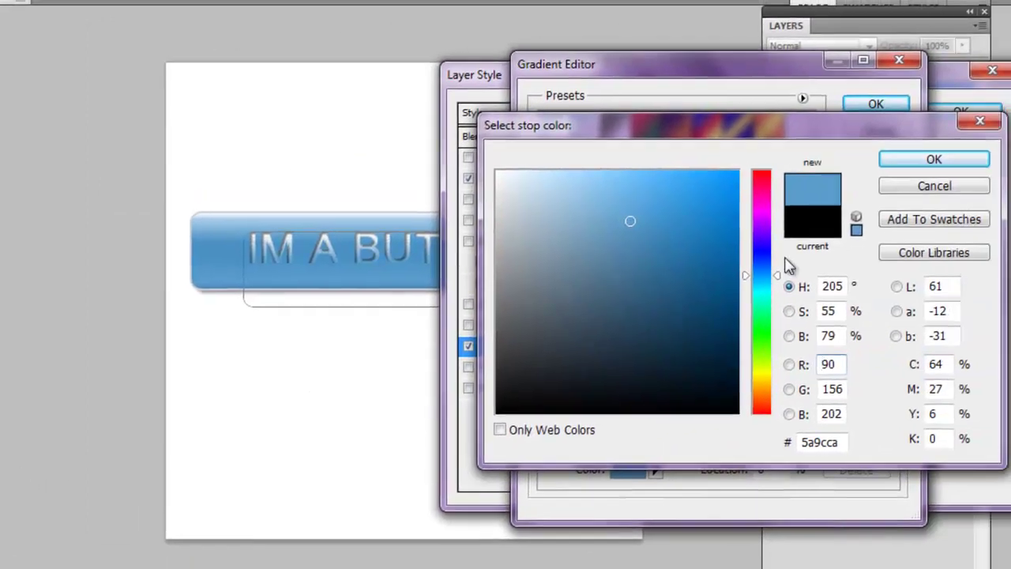
left_click(916, 156)
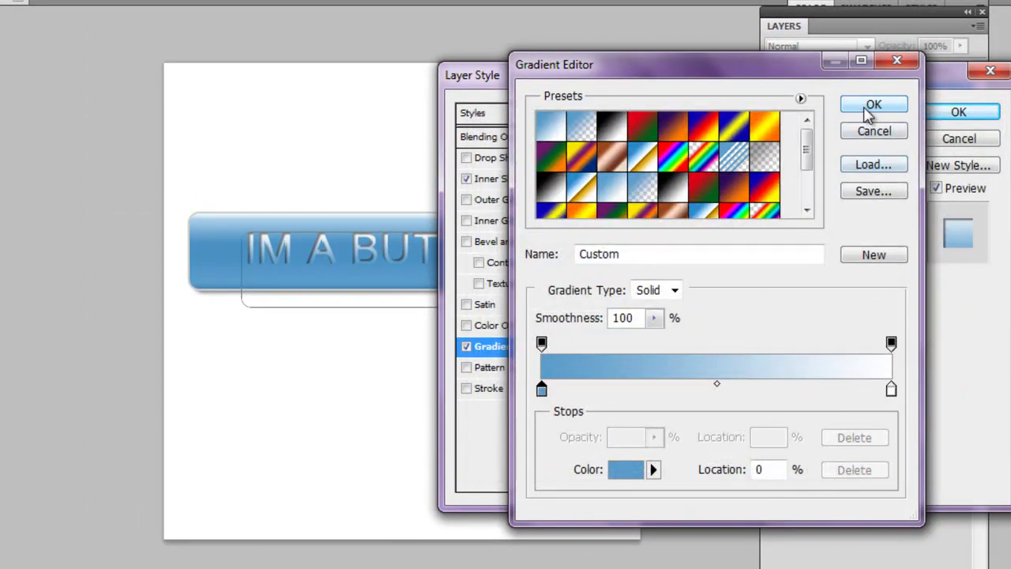
left_click(872, 109)
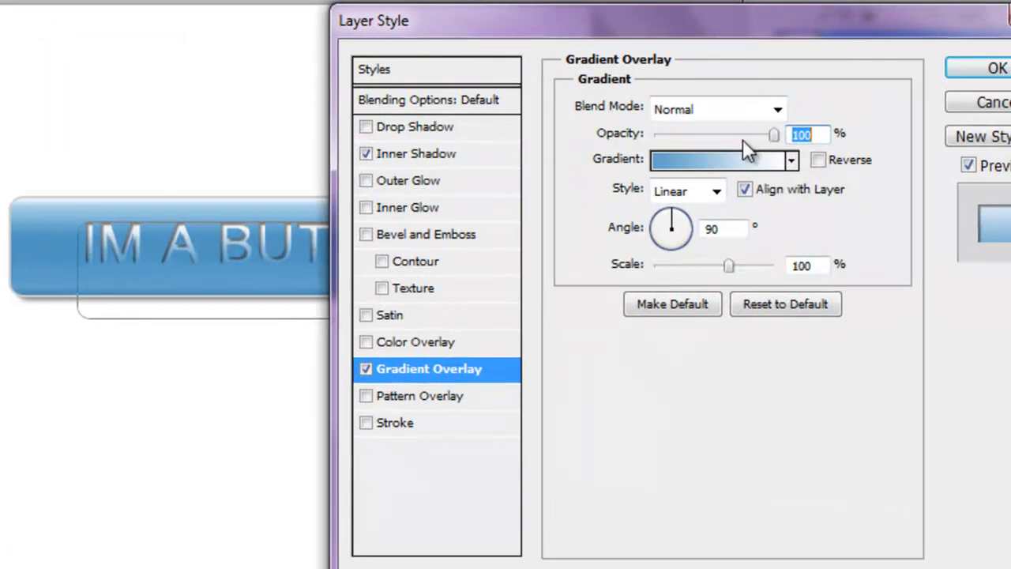
left_click_drag(736, 135, 714, 133)
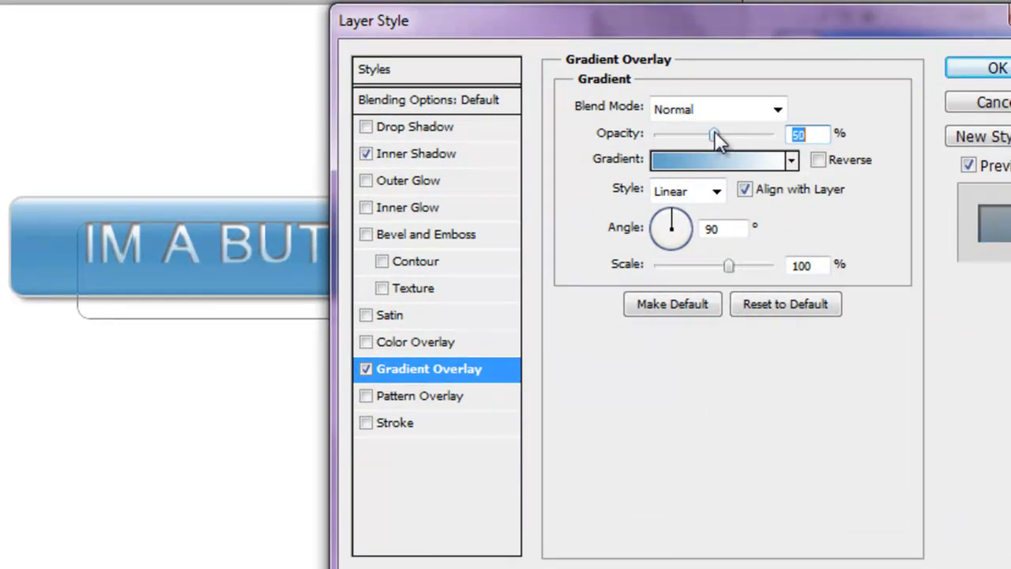
left_click(992, 71)
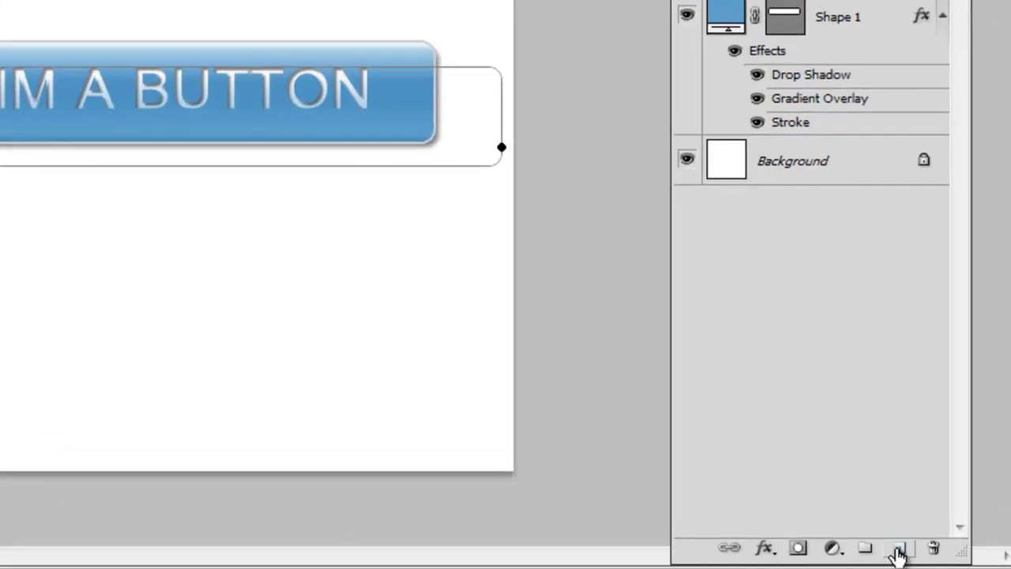
Add a new layer and set up a soft 50 px brush painting in white.
left_click(898, 551)
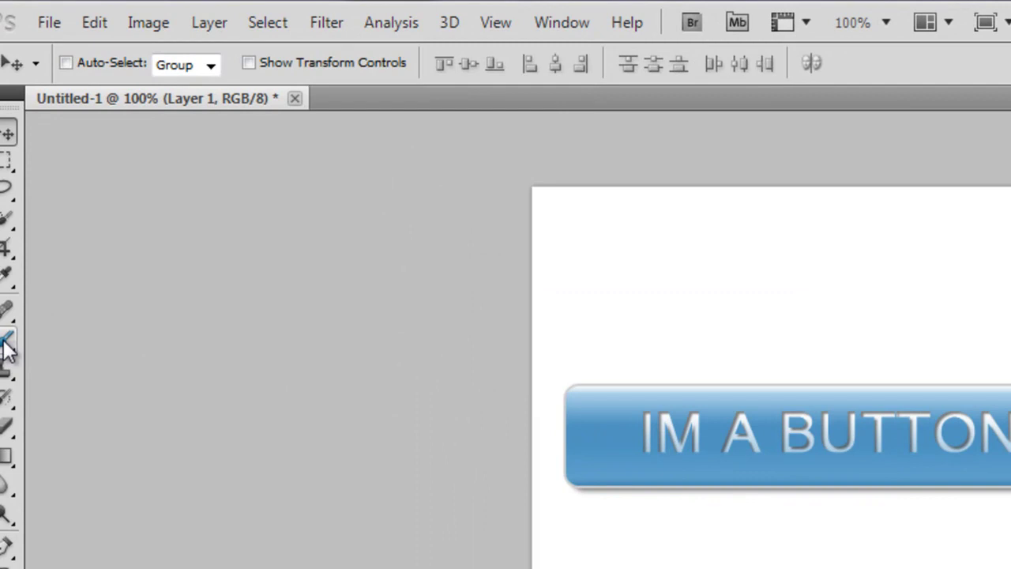
left_click(6, 341)
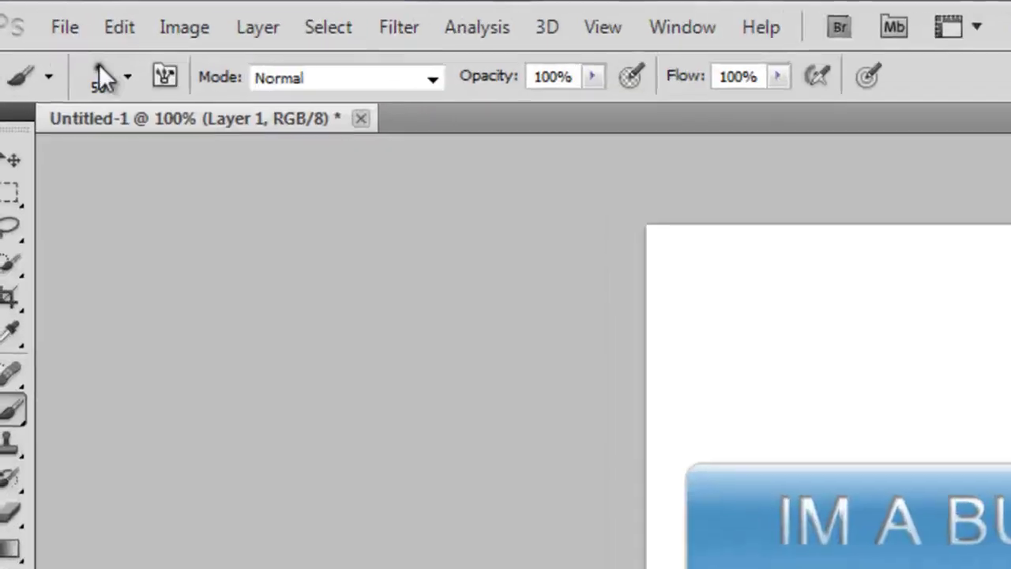
left_click(128, 77)
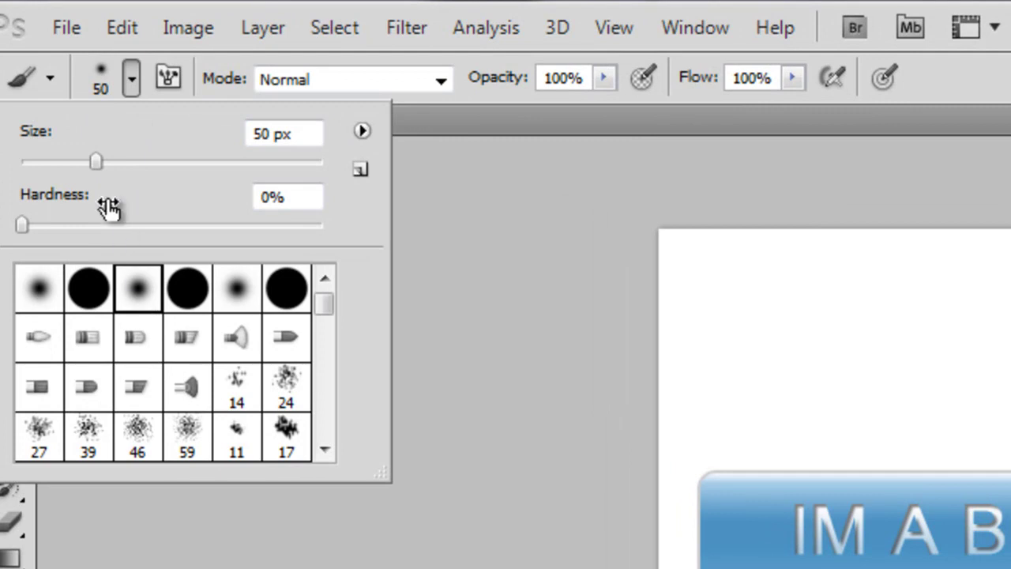
left_click_drag(316, 134, 240, 135)
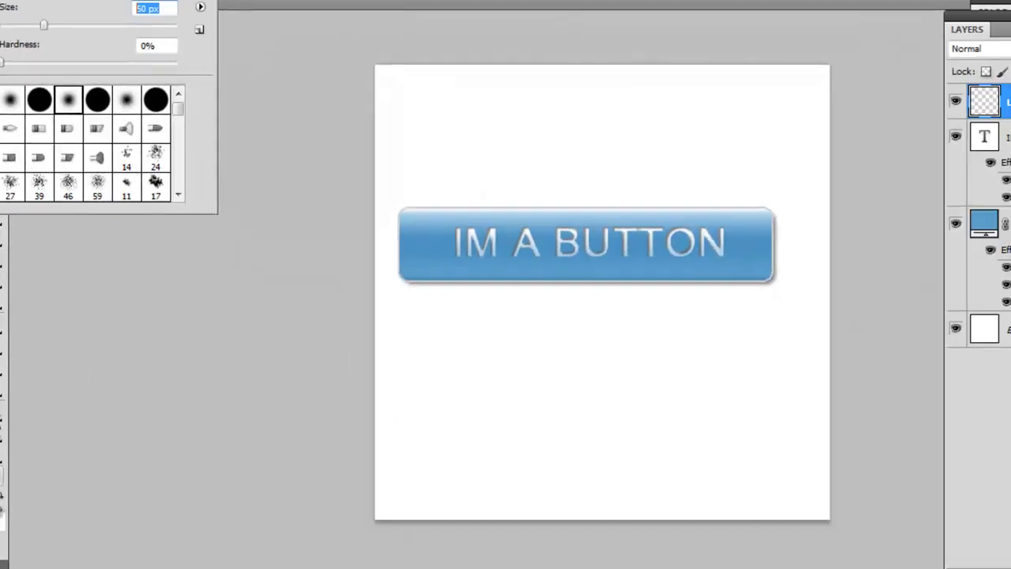
left_click(17, 568)
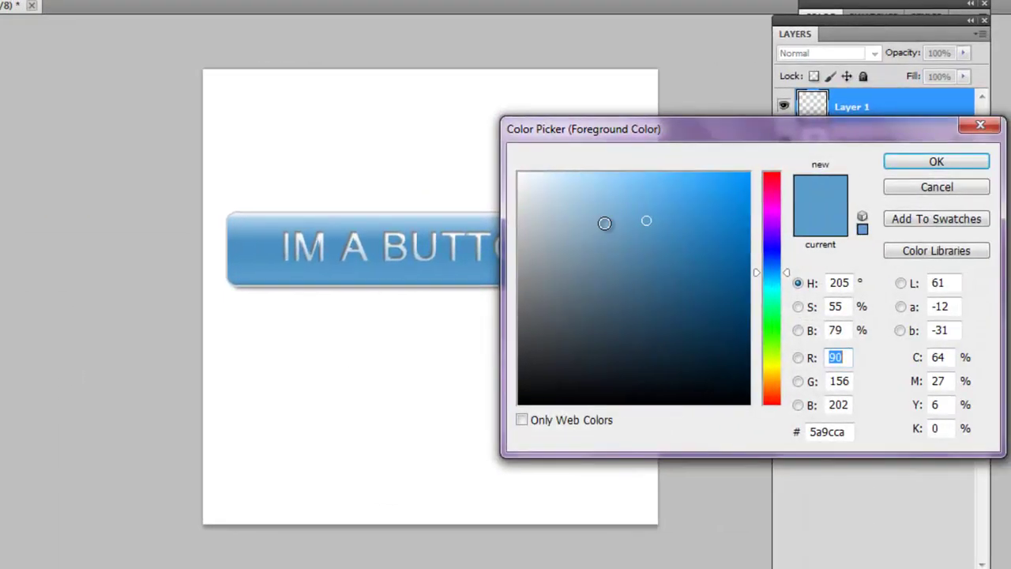
left_click_drag(608, 210, 455, 142)
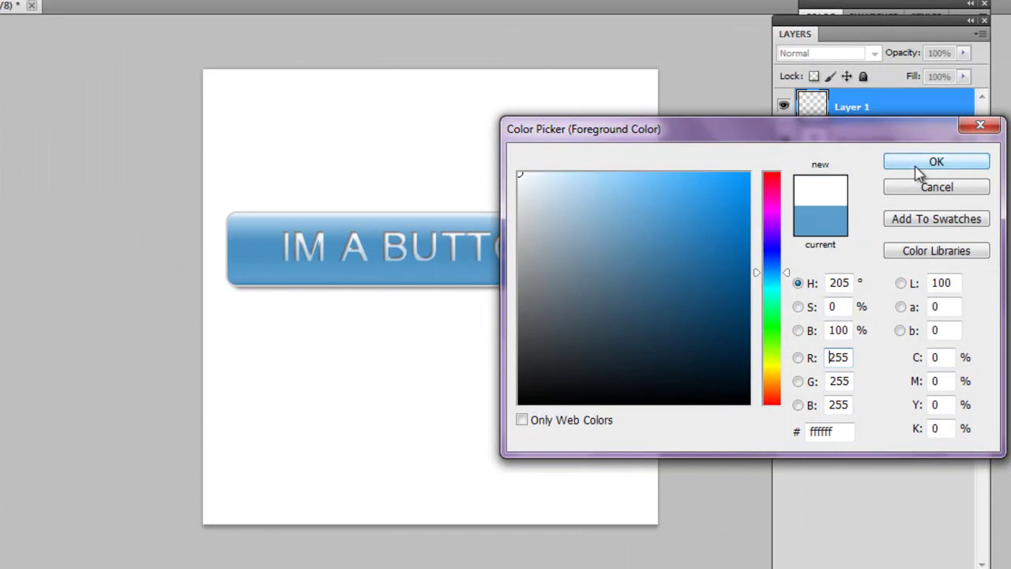
left_click(920, 167)
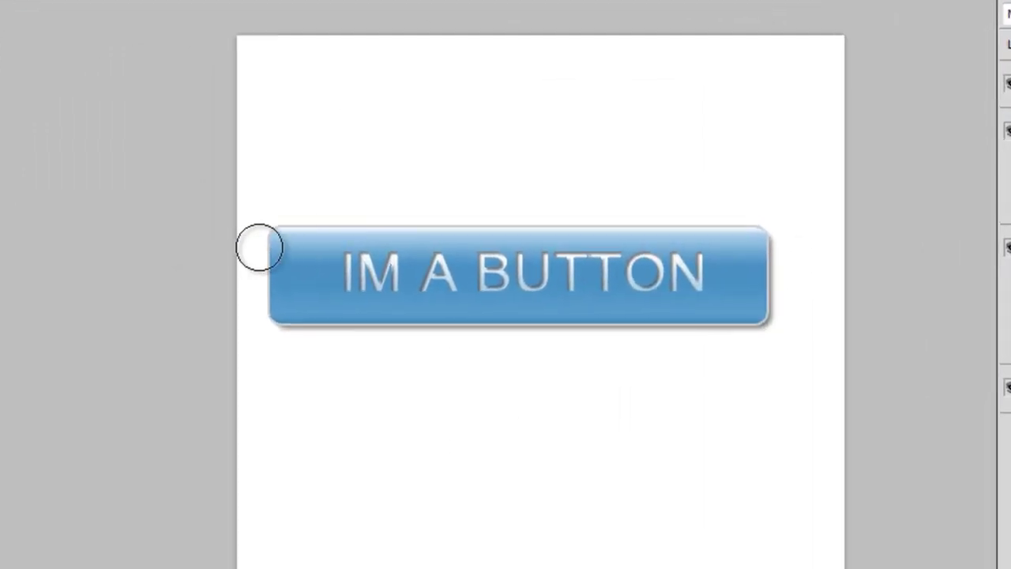
Paint soft white highlights on the button's top corners and fade the layer to 33% opacity.
left_click_drag(257, 248, 291, 214)
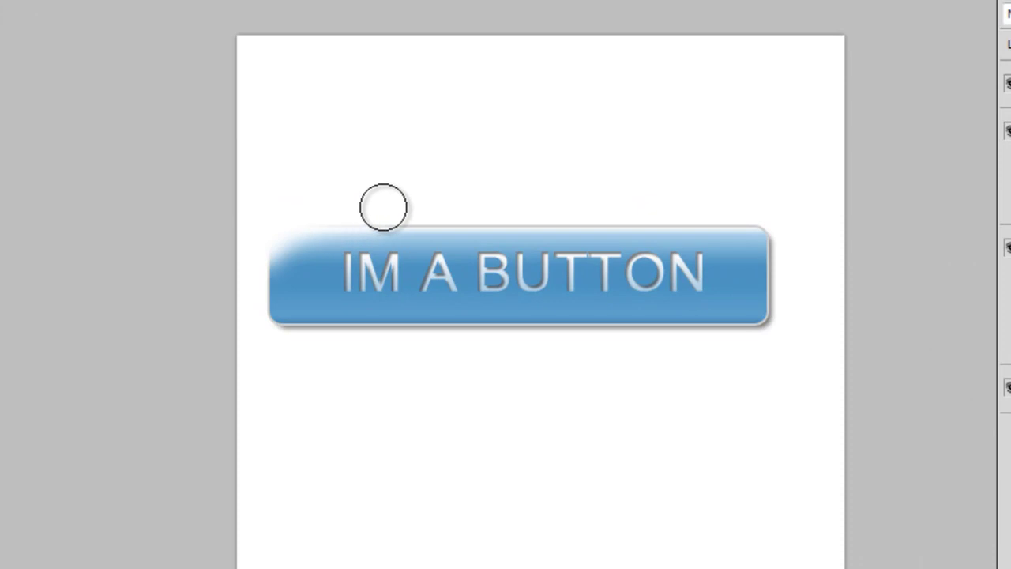
left_click_drag(797, 239, 762, 221)
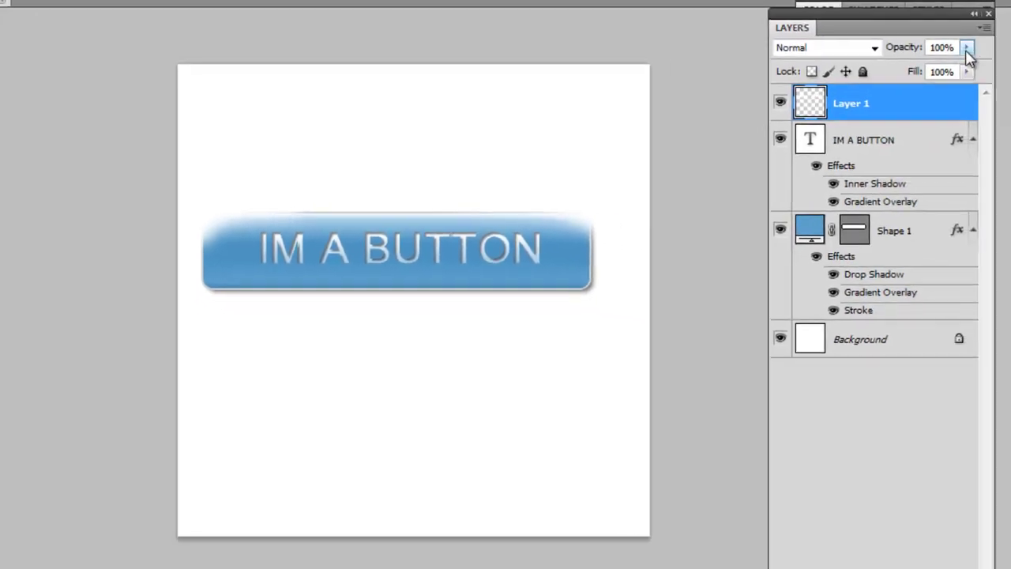
left_click(968, 45)
left_click_drag(939, 75, 860, 87)
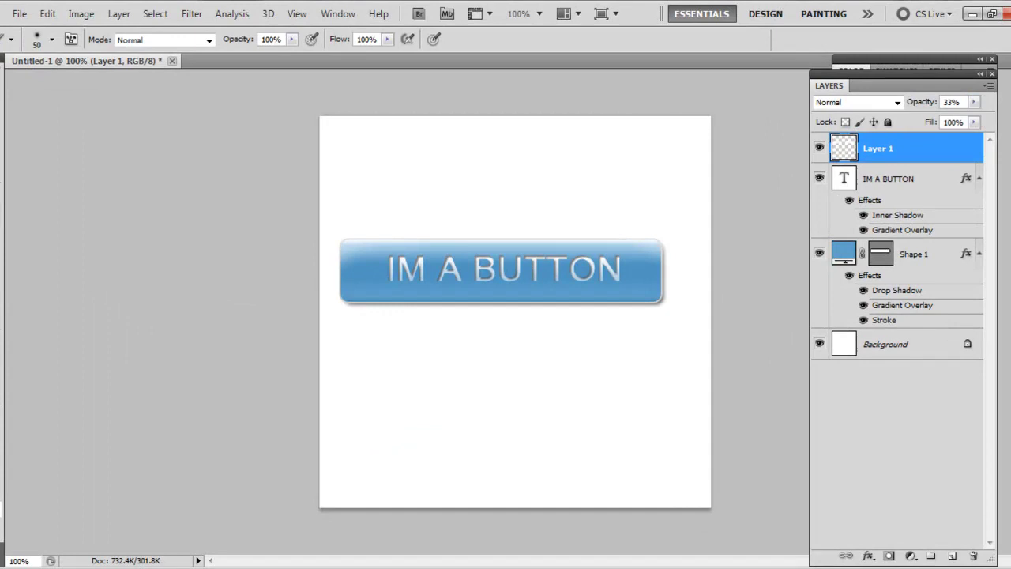
key("v")
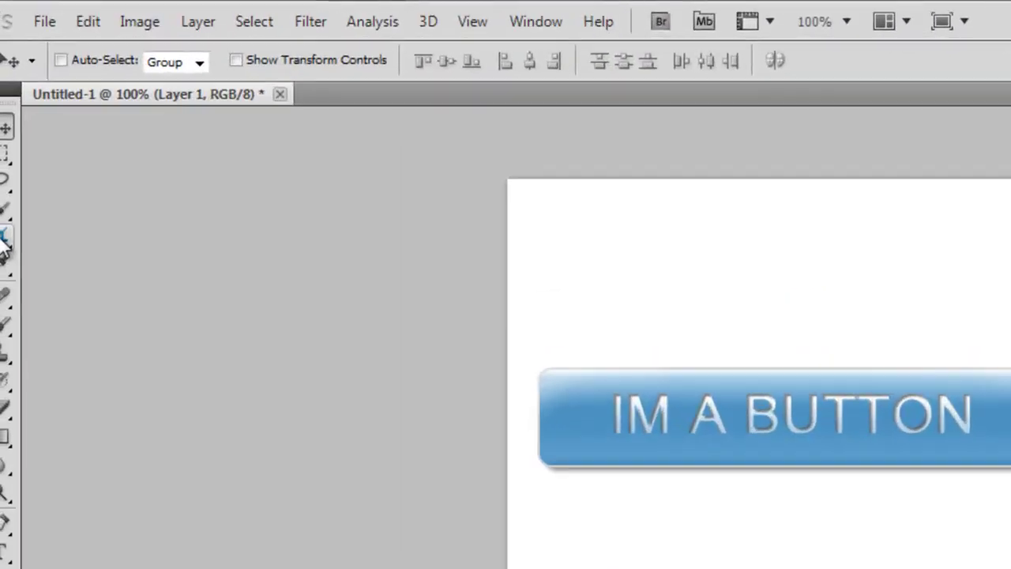
Crop the canvas to a tight box around the blue button, leaving a narrow white margin.
left_click(1, 158)
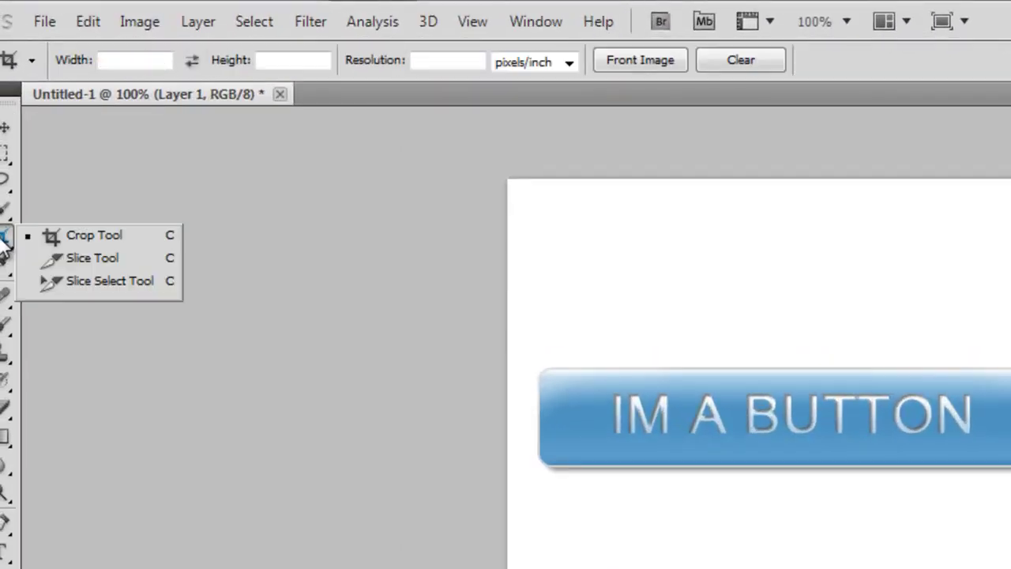
left_click(134, 236)
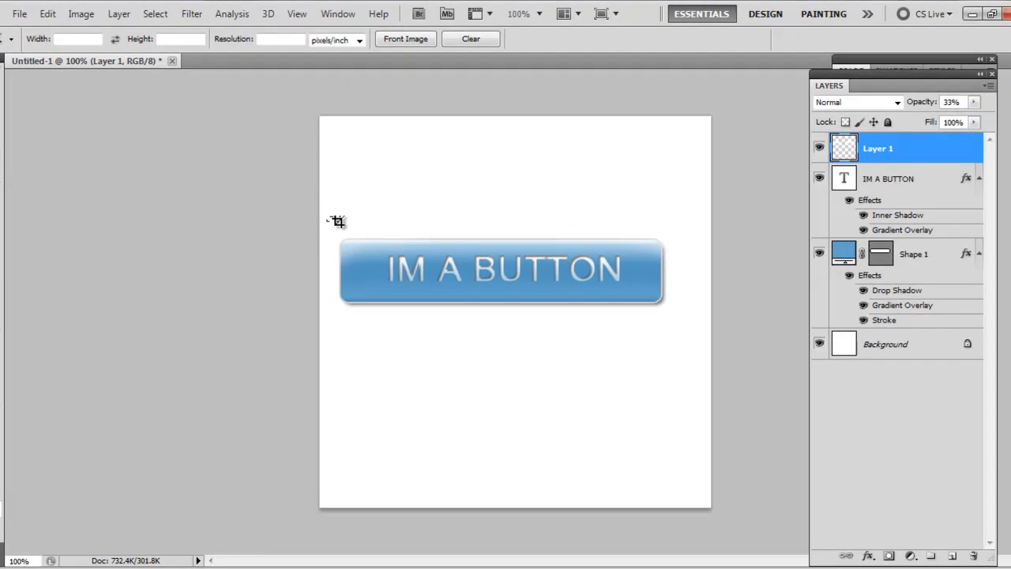
left_click_drag(326, 217, 702, 328)
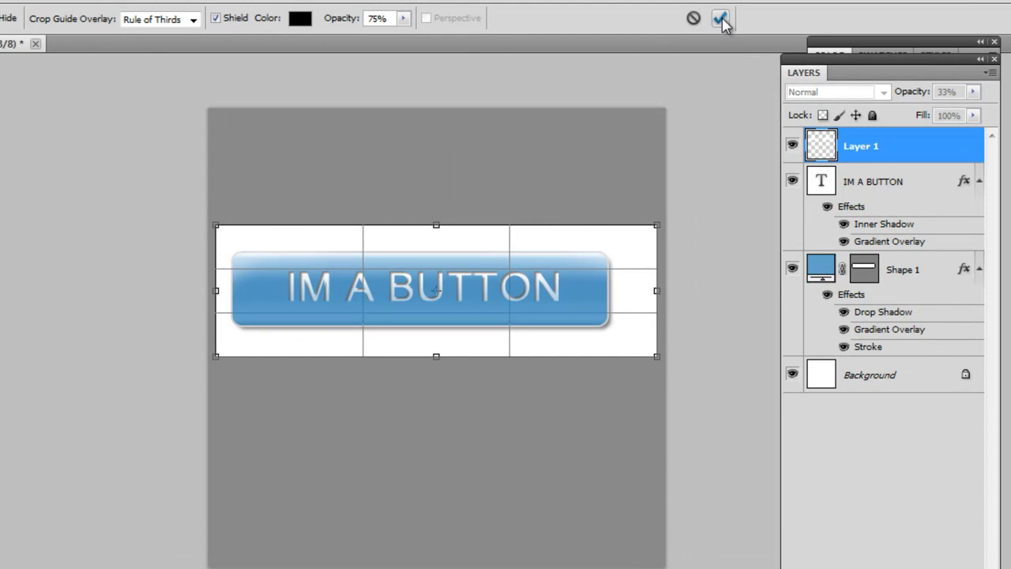
left_click(722, 20)
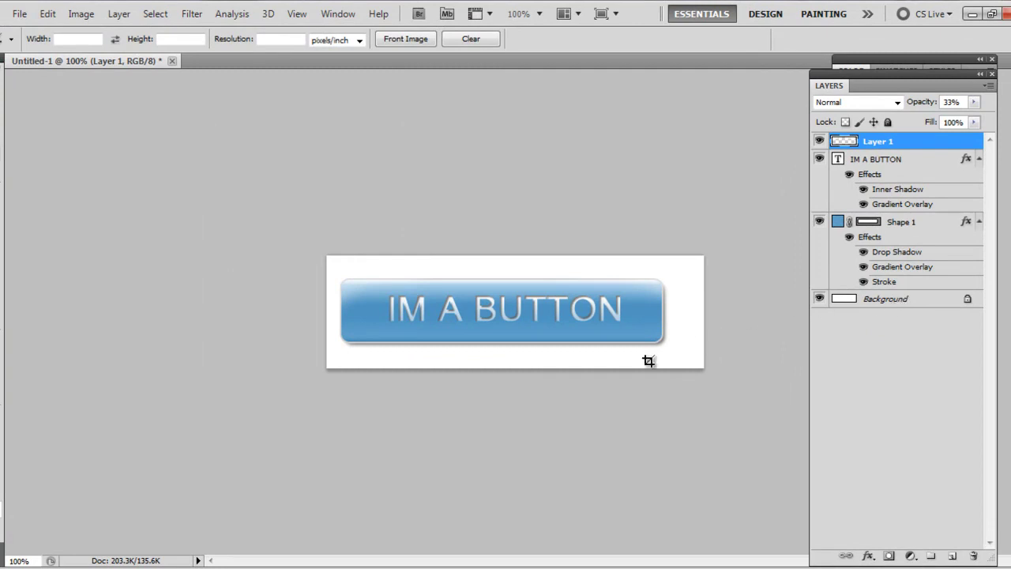
key("v")
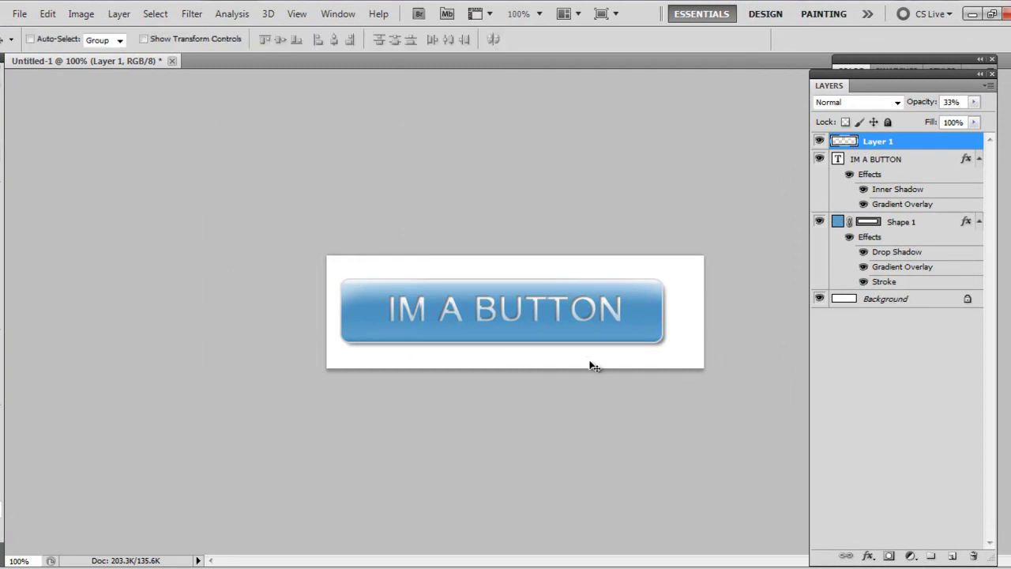